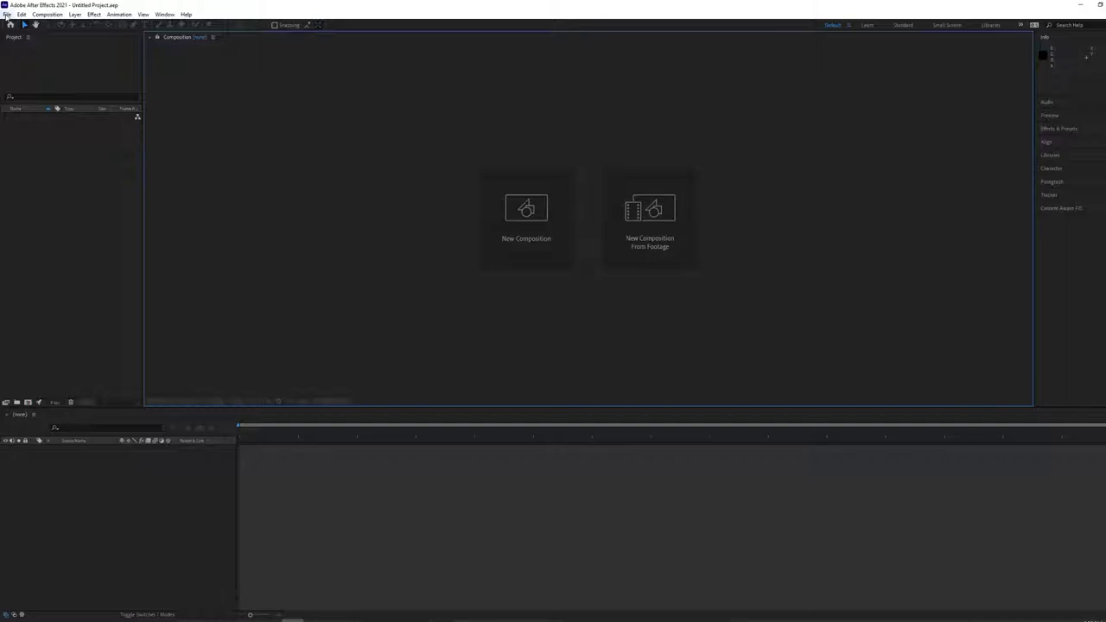
# Step: Import Parallax Demo.psd as Composition - Retain Layer Sizes with layer styles merged into footage
pyautogui.click(7, 16)
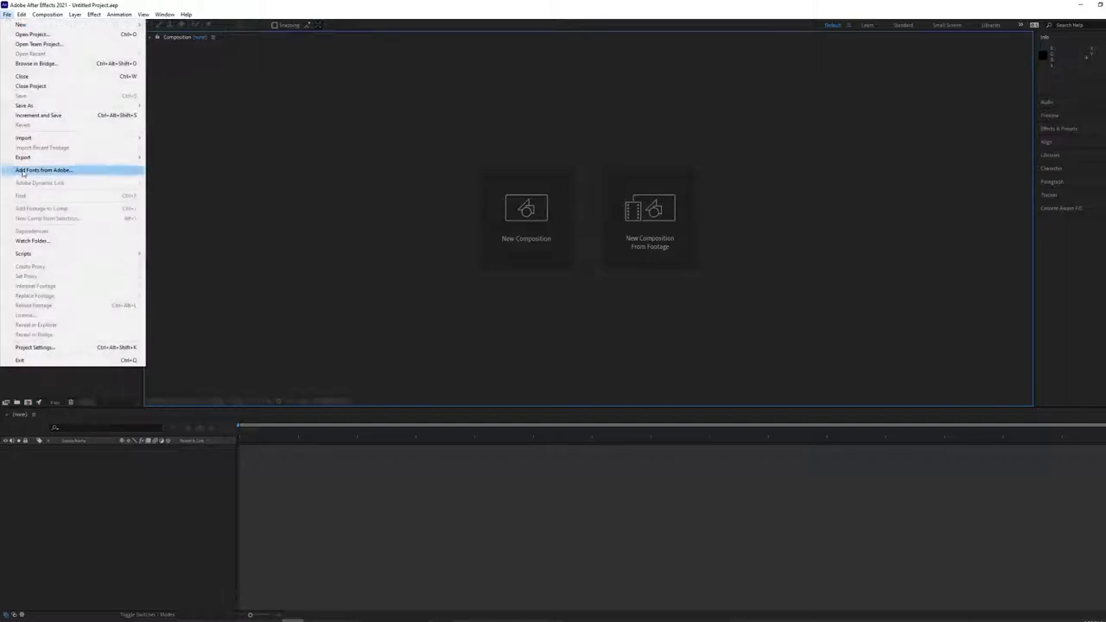
pyautogui.moveTo(59, 140)
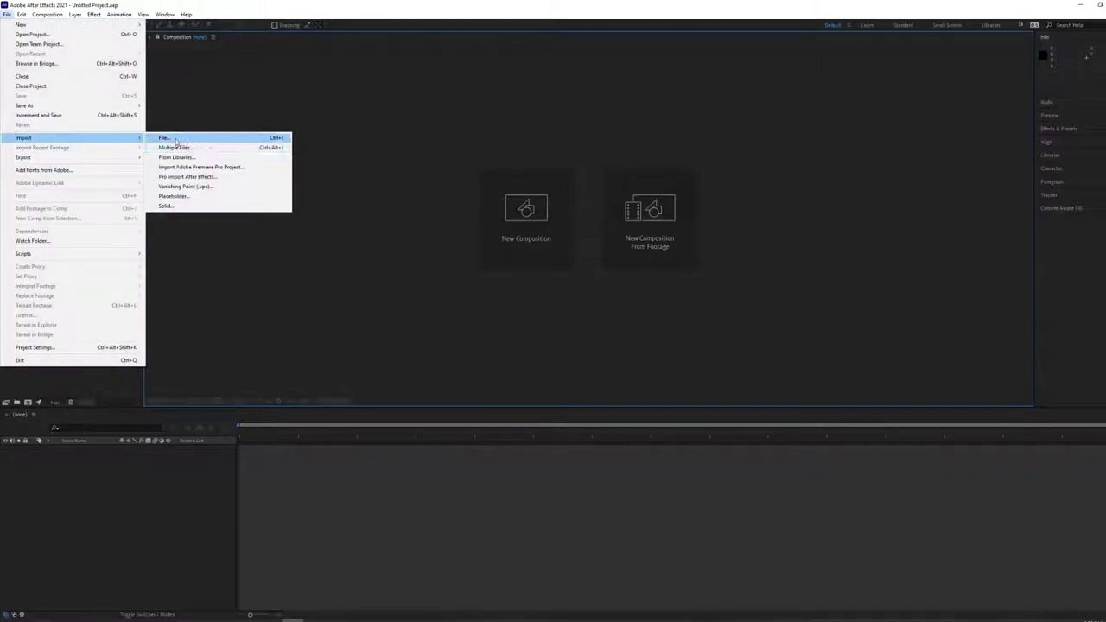
pyautogui.click(231, 140)
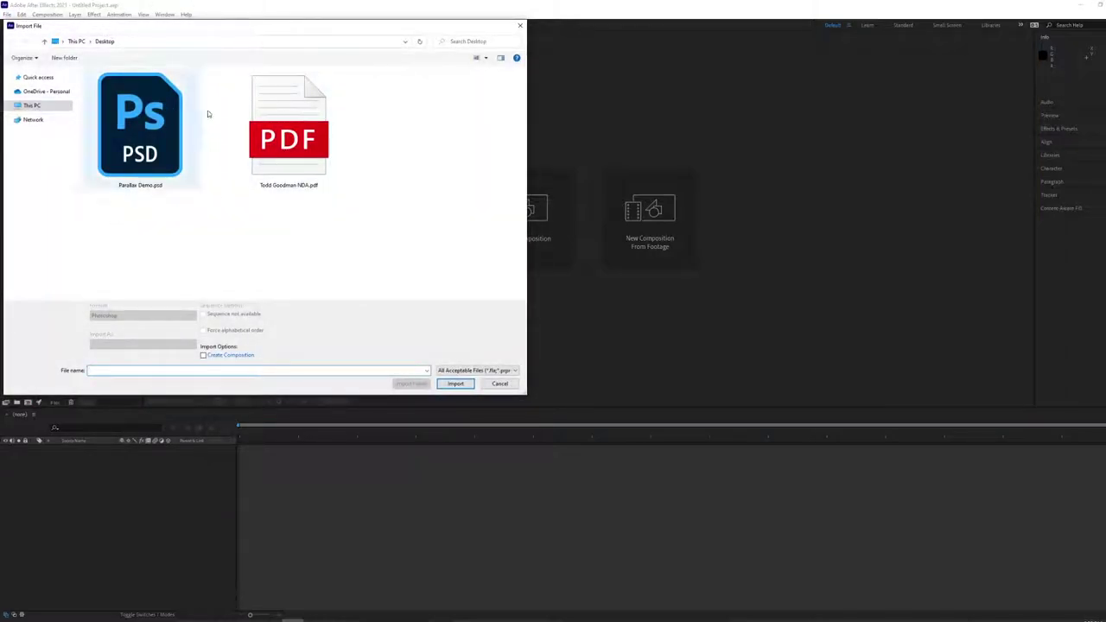
pyautogui.doubleClick(139, 146)
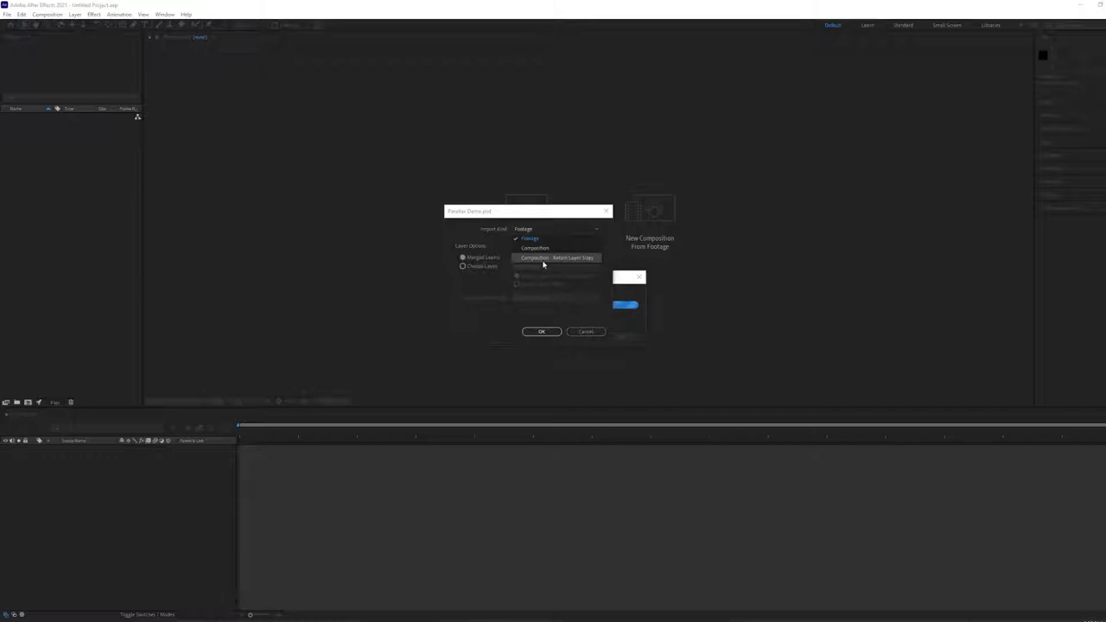
pyautogui.click(559, 259)
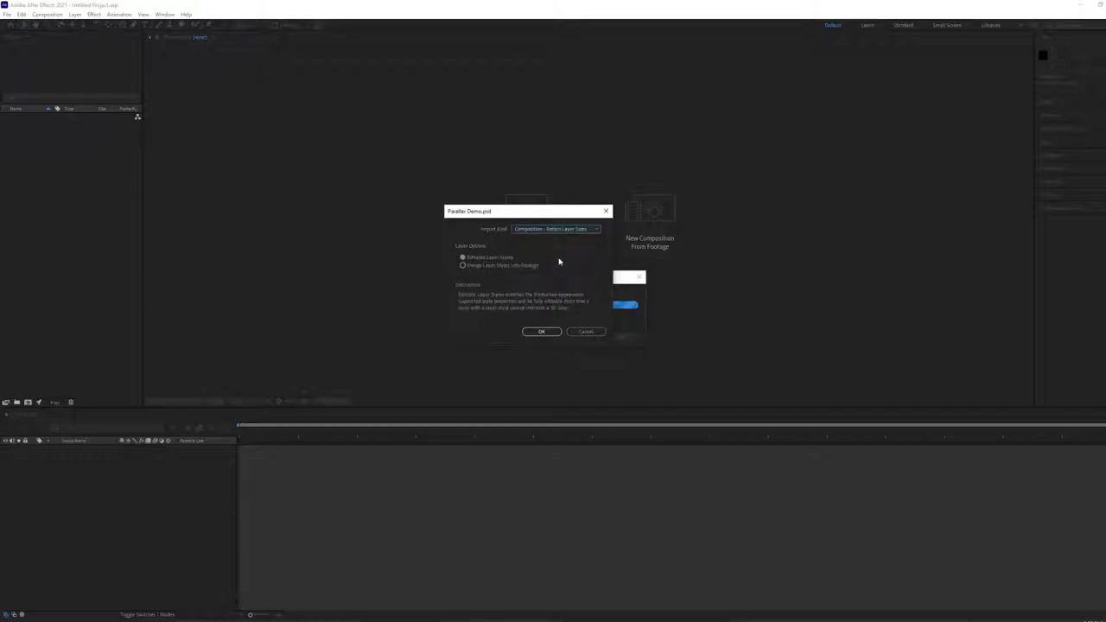
pyautogui.click(463, 266)
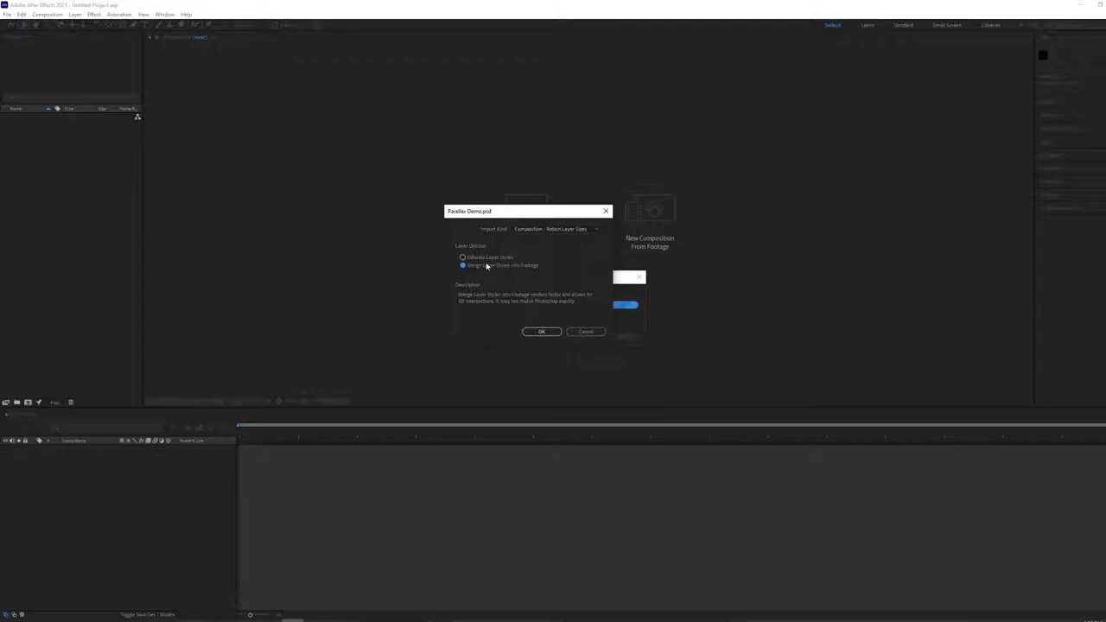
# Step: Confirm the import and open the Parallax Demo composition from the Project panel
pyautogui.click(541, 333)
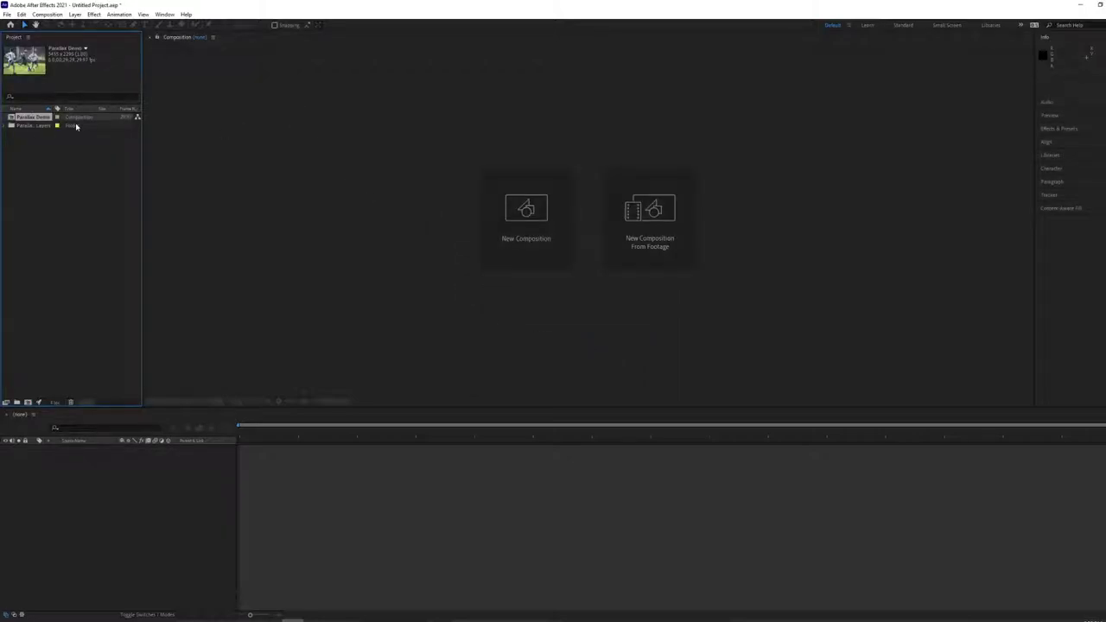
pyautogui.click(29, 127)
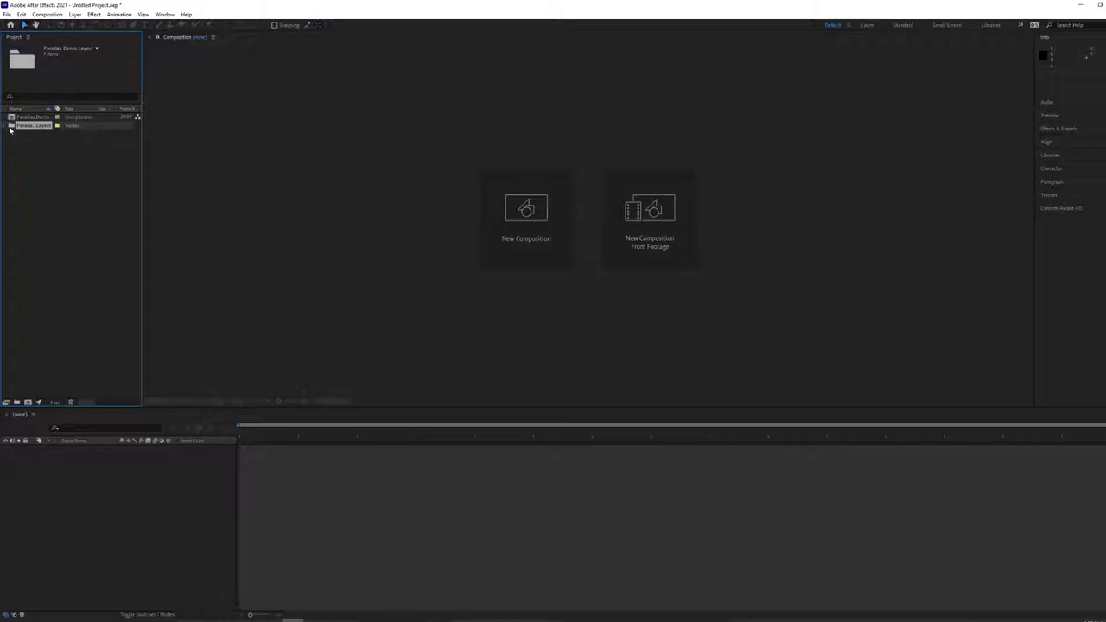
pyautogui.click(5, 126)
pyautogui.click(4, 126)
pyautogui.click(22, 117)
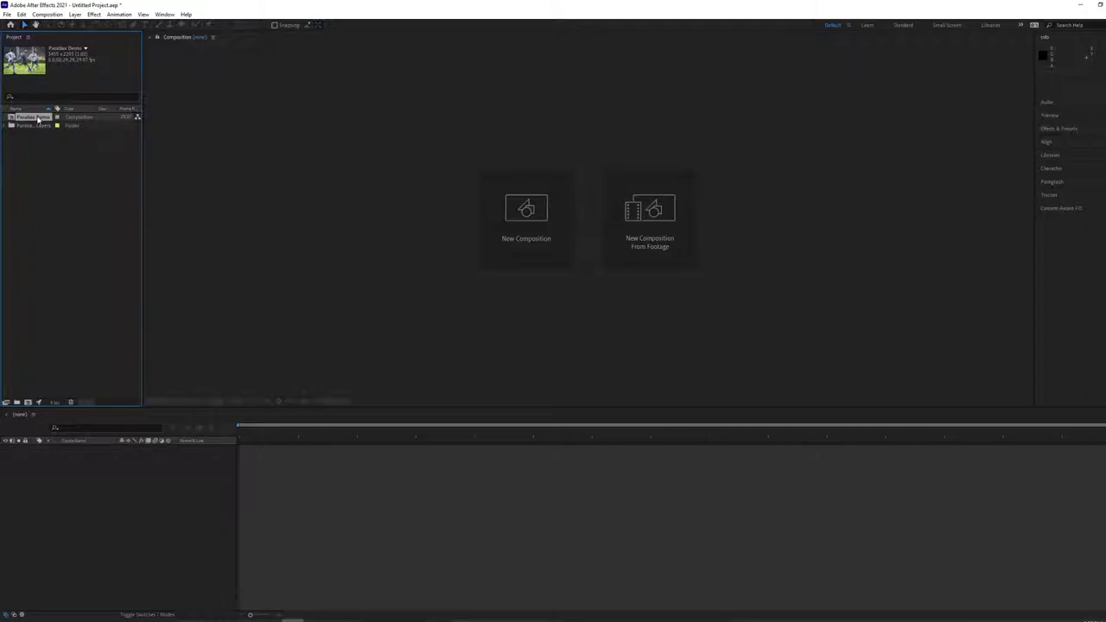
pyautogui.doubleClick(36, 118)
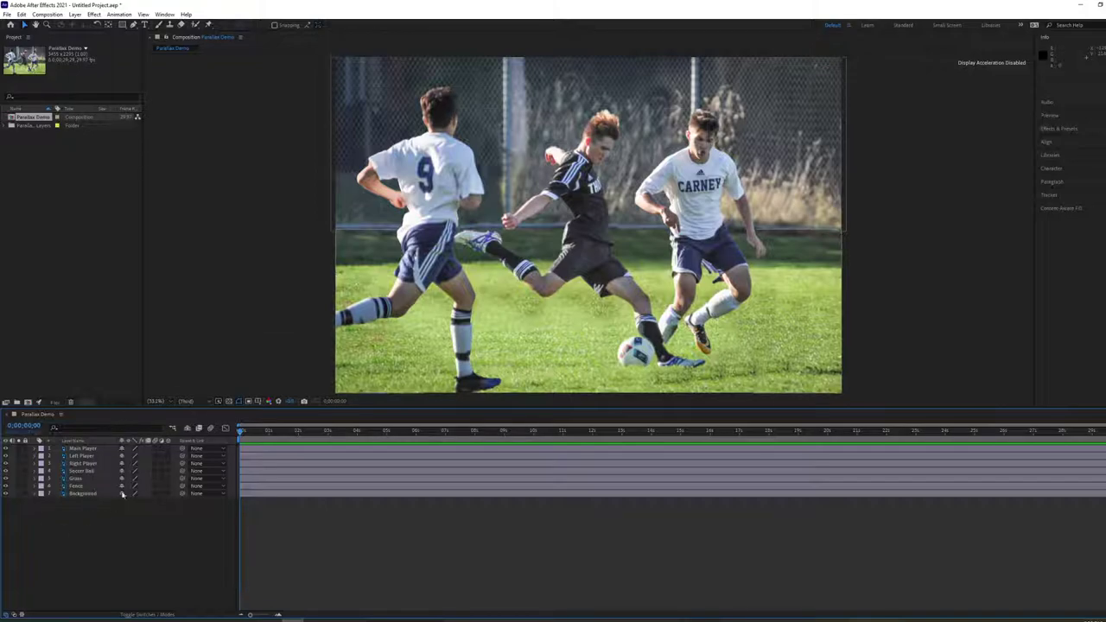
# Step: Hide the Main Player, Left Player, Right Player, Soccer Ball and Background layers to inspect them
pyautogui.click(5, 448)
pyautogui.click(5, 455)
pyautogui.click(5, 463)
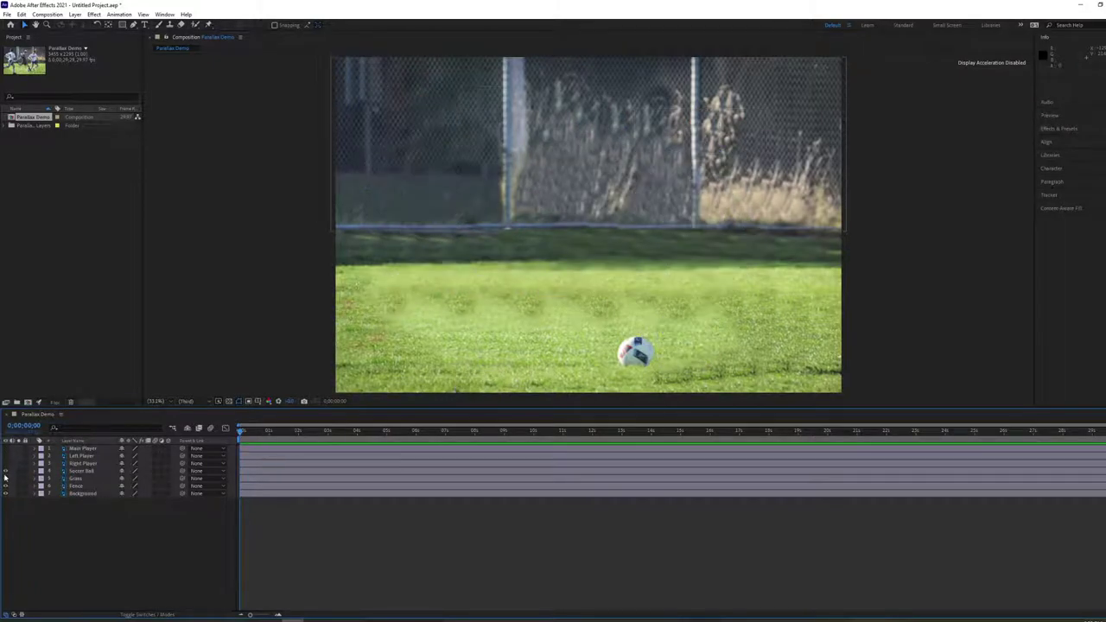
pyautogui.click(5, 471)
pyautogui.click(6, 493)
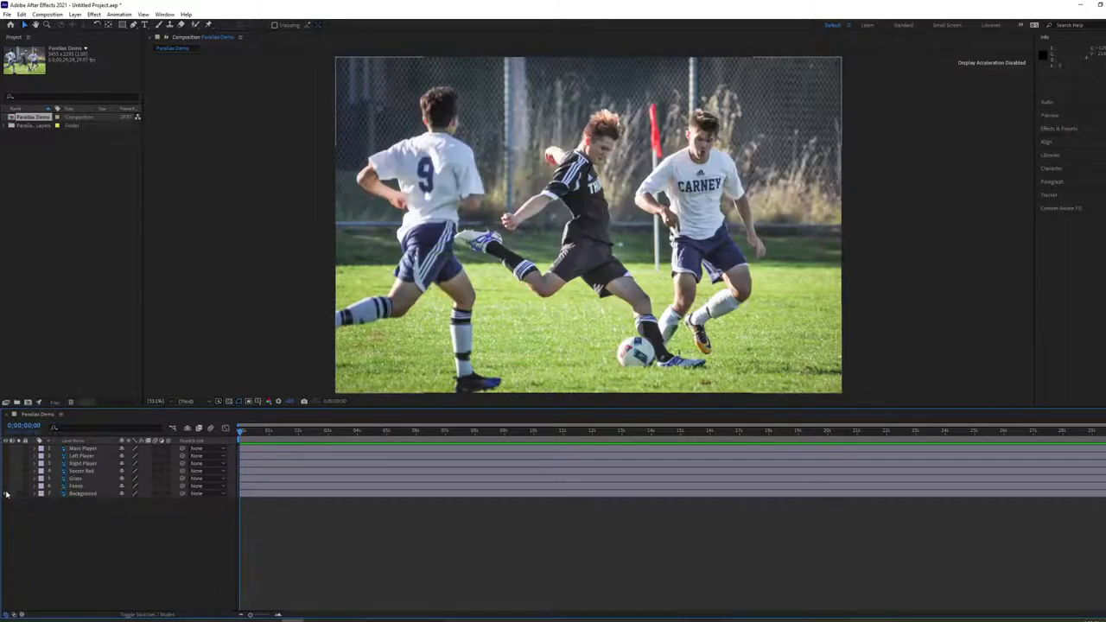
pyautogui.click(6, 493)
pyautogui.click(6, 493)
pyautogui.click(6, 494)
# Step: Reveal Fence, Grass, Soccer Ball, Right Player, Left Player and Main Player one at a time
pyautogui.click(5, 487)
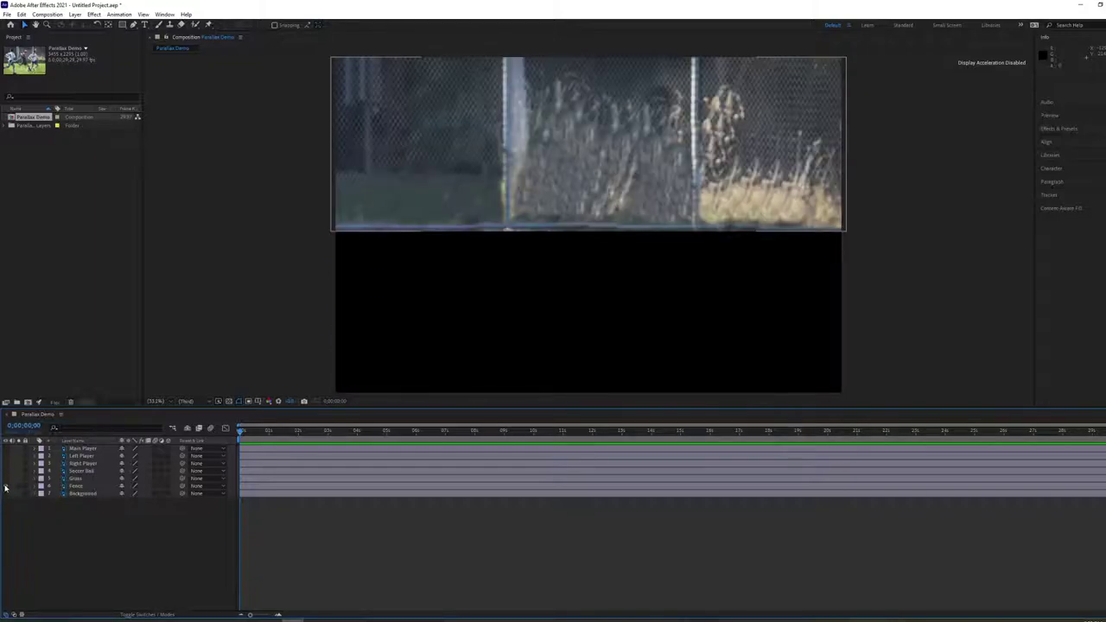
pyautogui.click(6, 478)
pyautogui.click(6, 471)
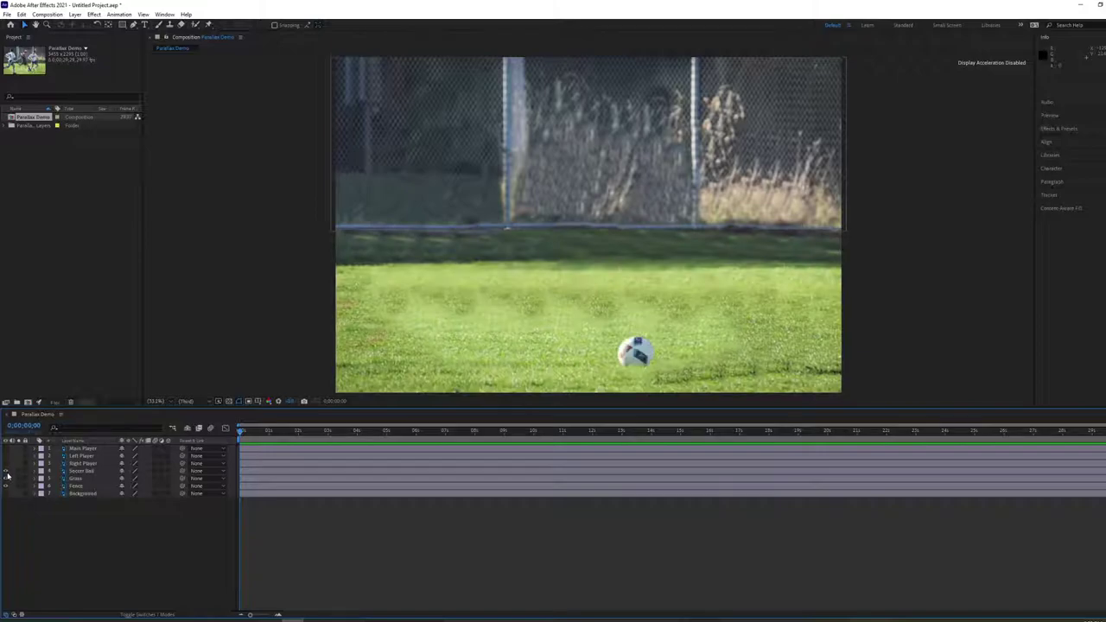
pyautogui.click(6, 463)
pyautogui.click(6, 456)
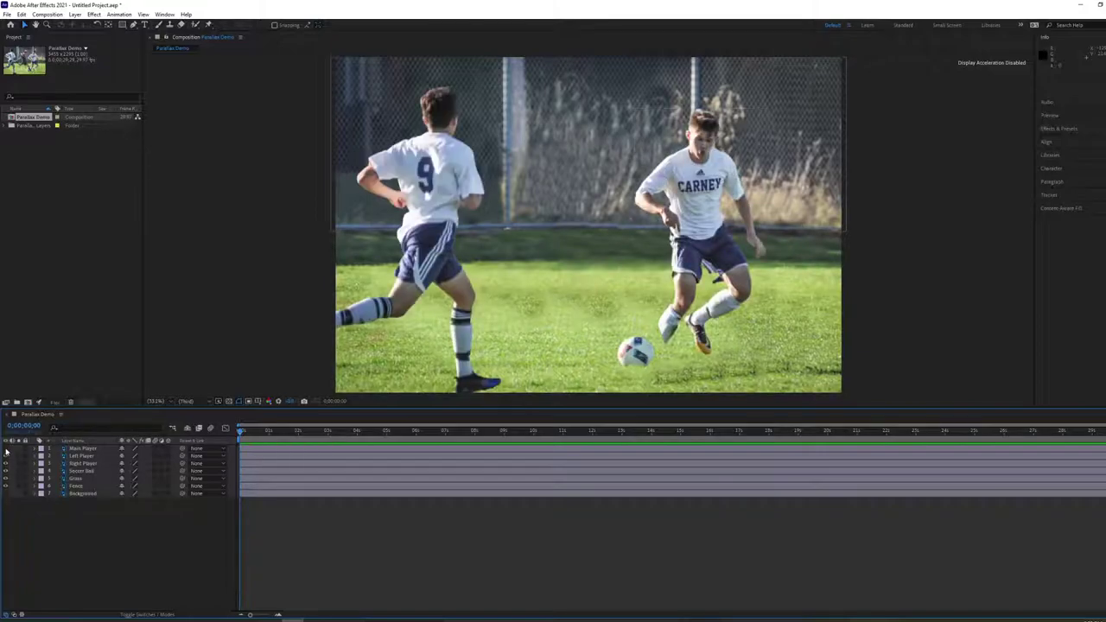
pyautogui.click(6, 449)
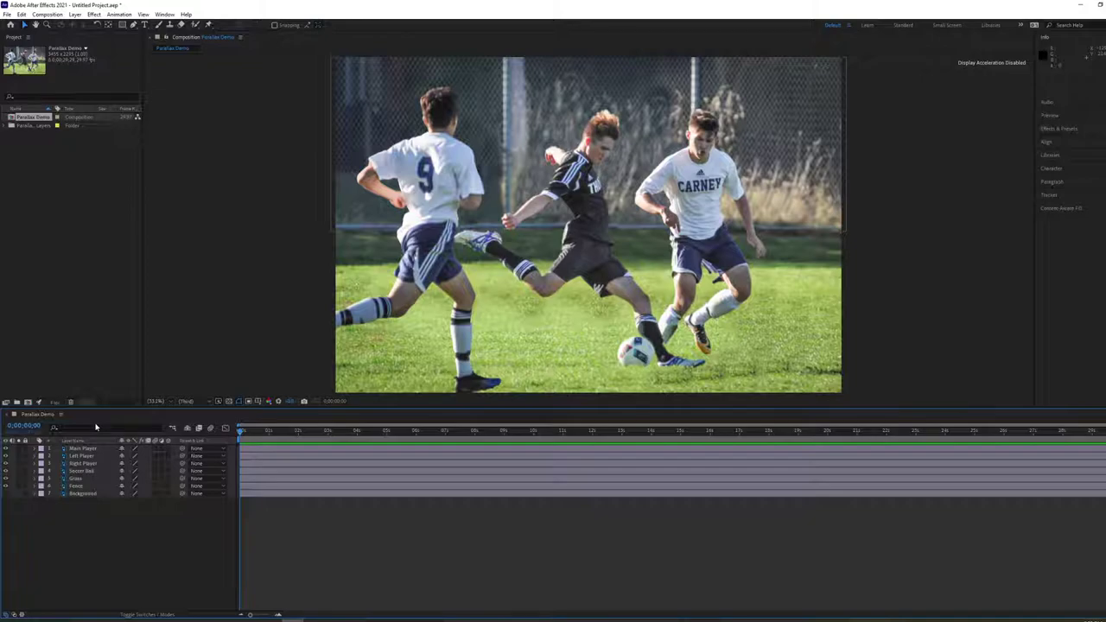
# Step: Turn on the 3D Layer switch for all seven layers
pyautogui.click(167, 449)
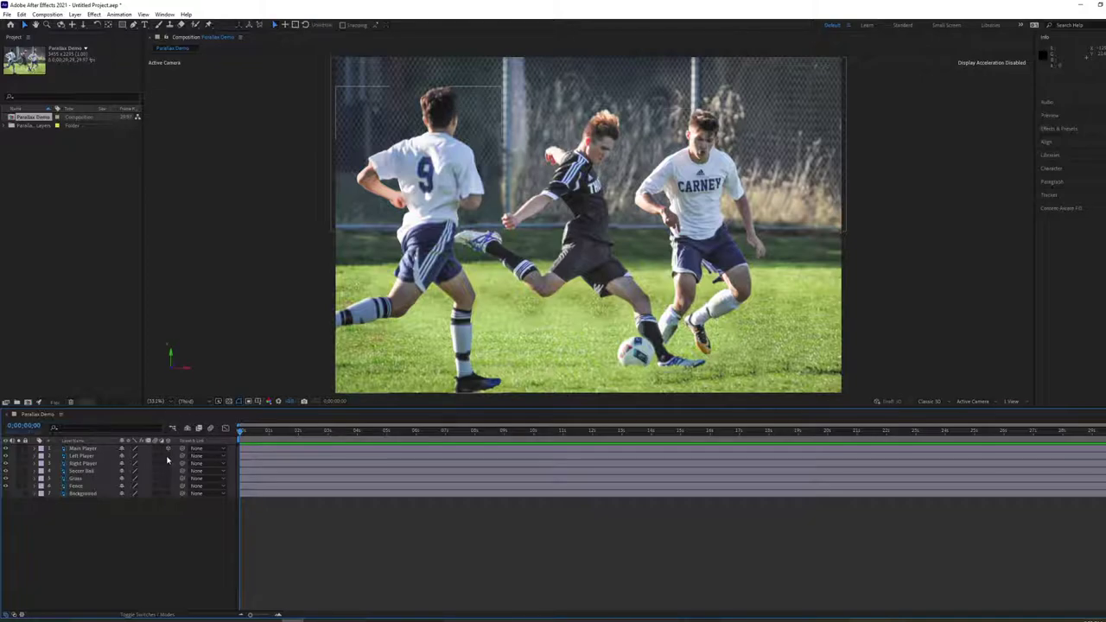
pyautogui.moveTo(168, 459); pyautogui.dragTo(171, 492)
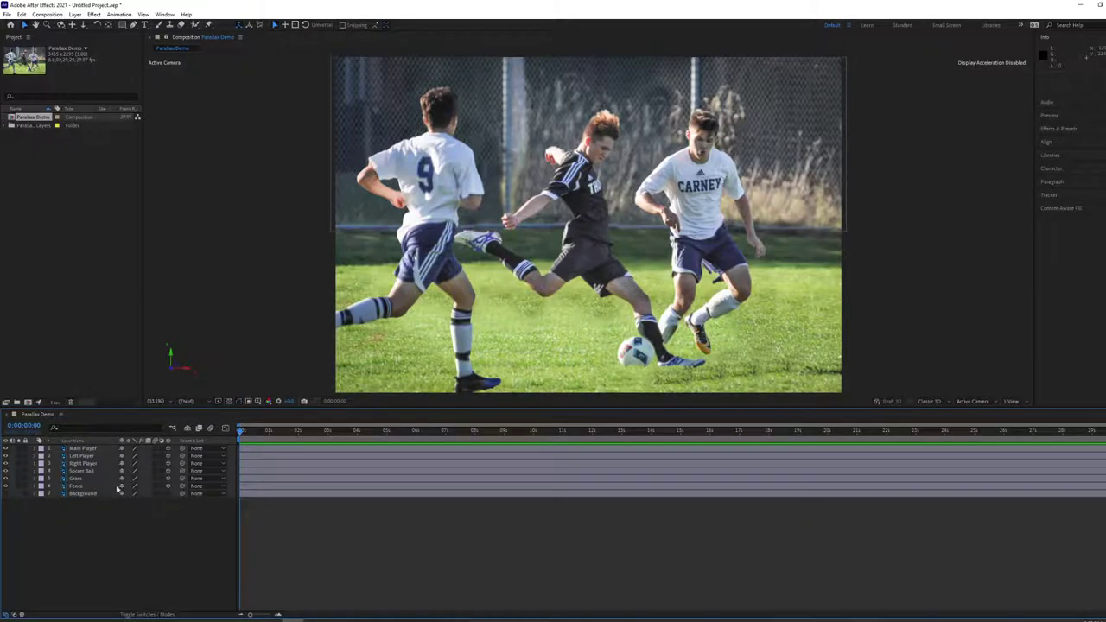
pyautogui.click(168, 448)
# Step: Switch the viewer to 2 Views with the left view set to Top, zoomed out
pyautogui.click(1012, 402)
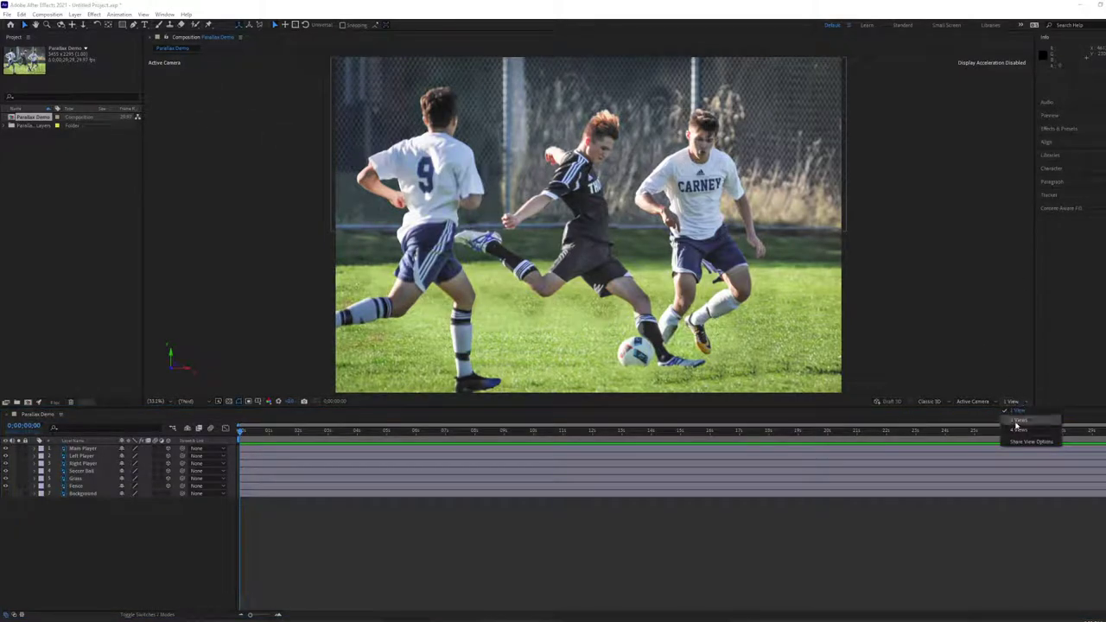
pyautogui.click(1020, 429)
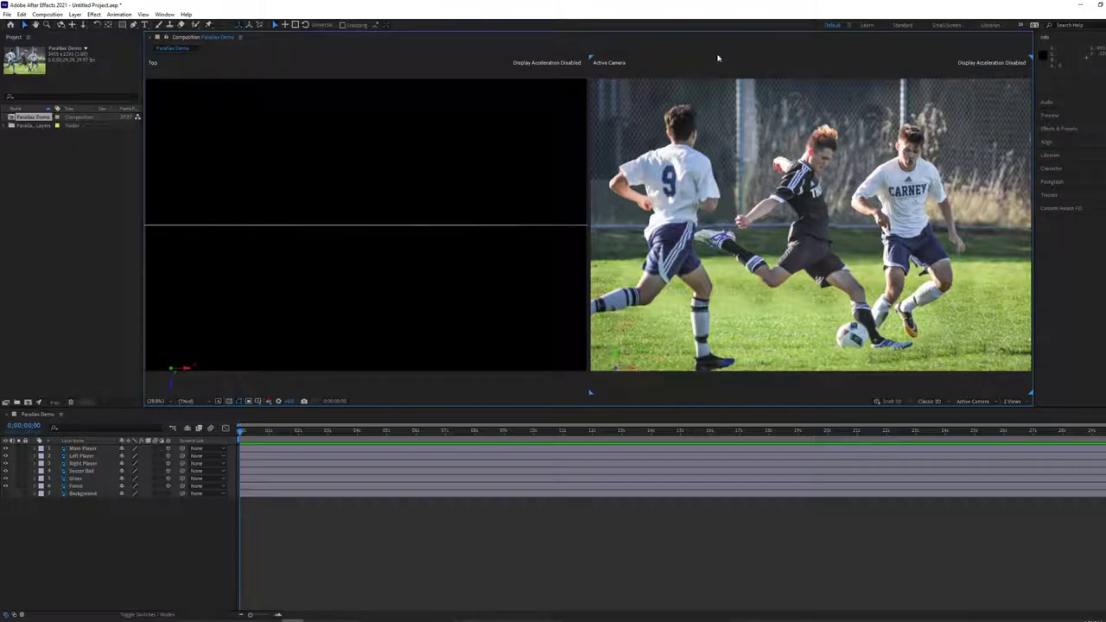
pyautogui.click(337, 71)
pyautogui.click(984, 403)
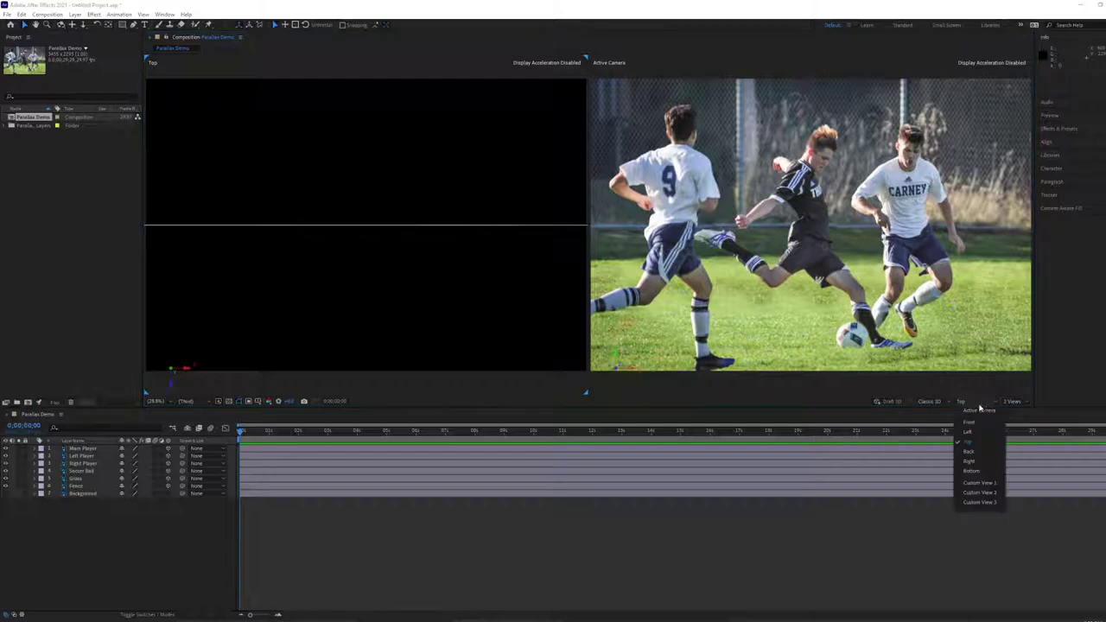
pyautogui.click(977, 451)
pyautogui.press(',')
pyautogui.press(',')
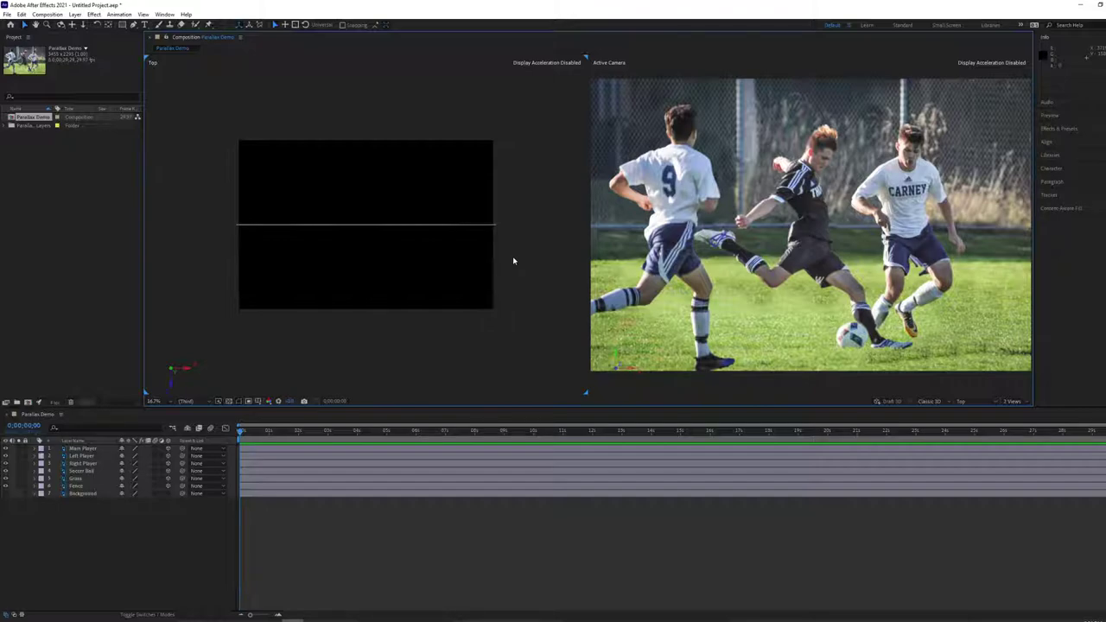
pyautogui.click(81, 450)
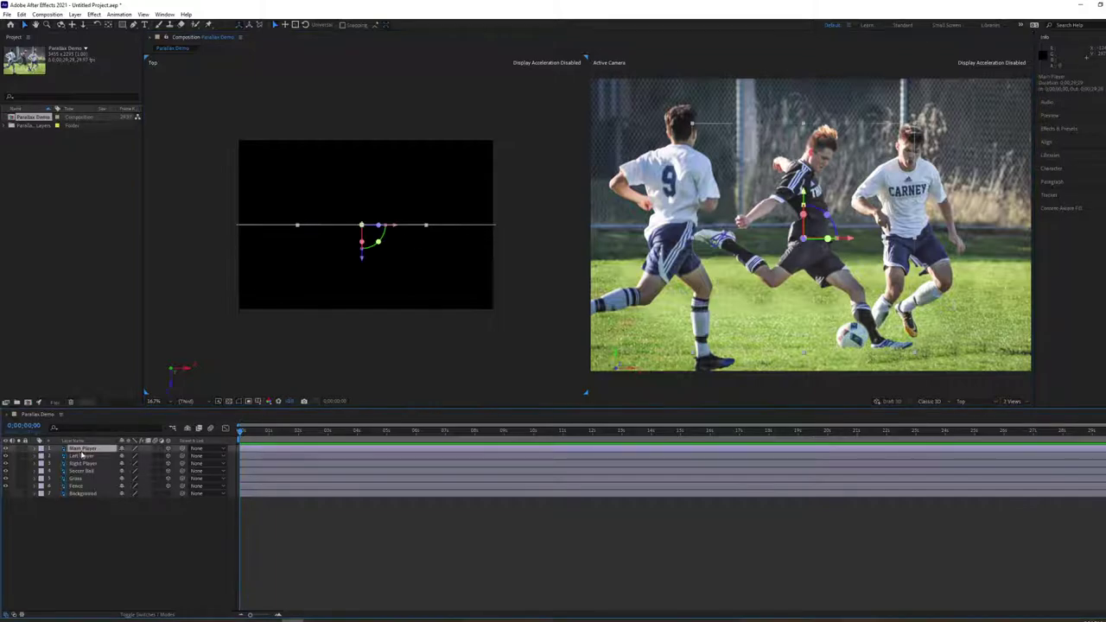
pyautogui.moveTo(363, 263); pyautogui.dragTo(368, 325)
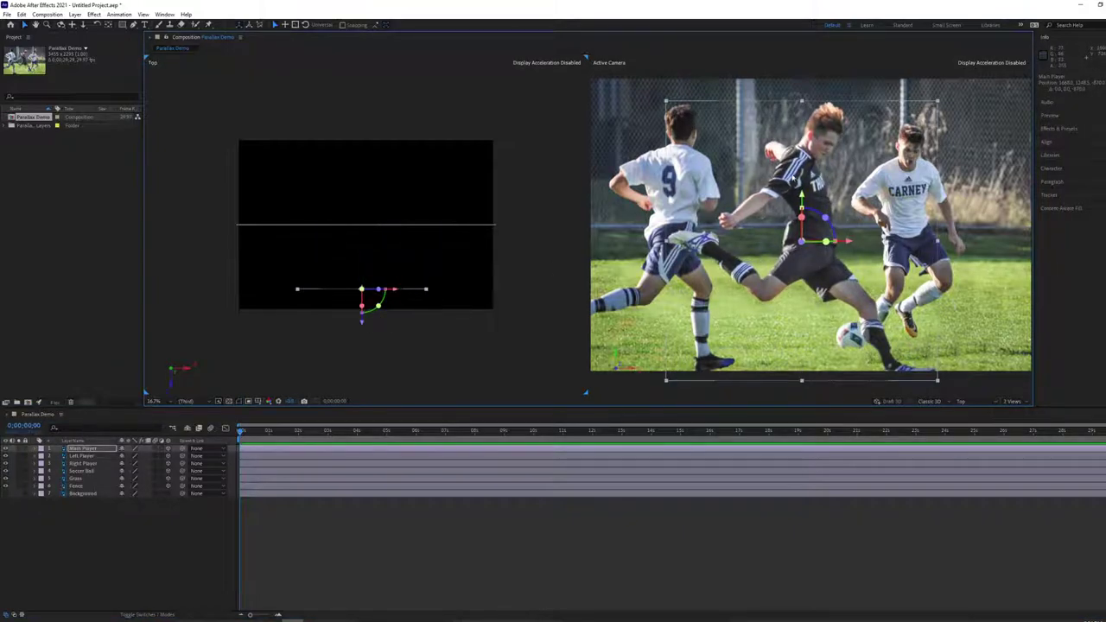
pyautogui.moveTo(363, 320); pyautogui.dragTo(356, 224)
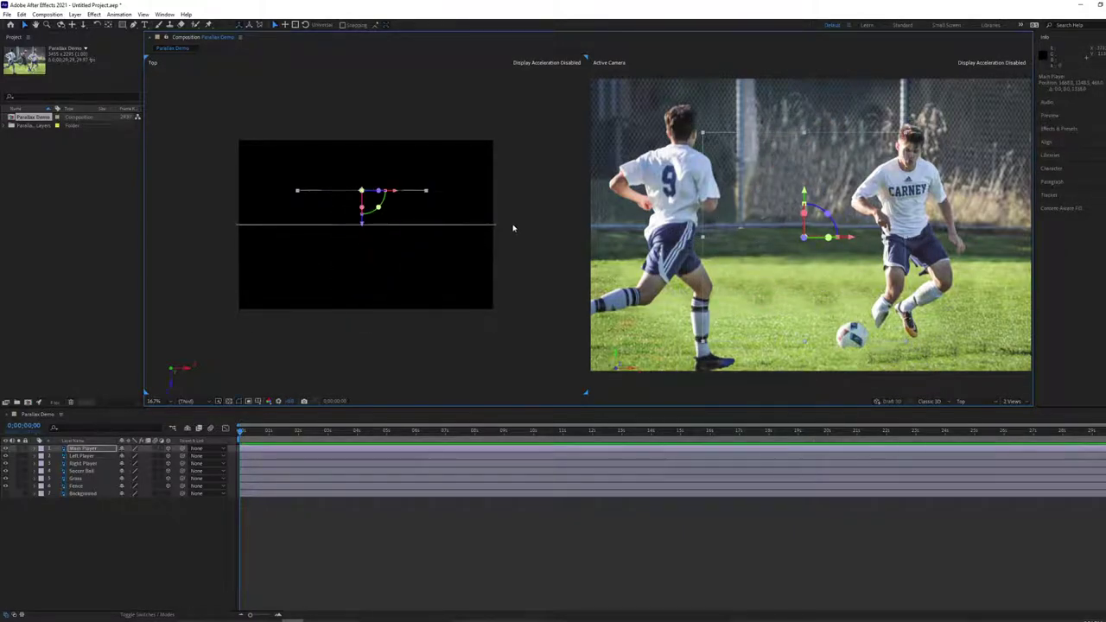
pyautogui.hotkey('ctrl', 'z')
pyautogui.hotkey('ctrl', 'shift', 'z')
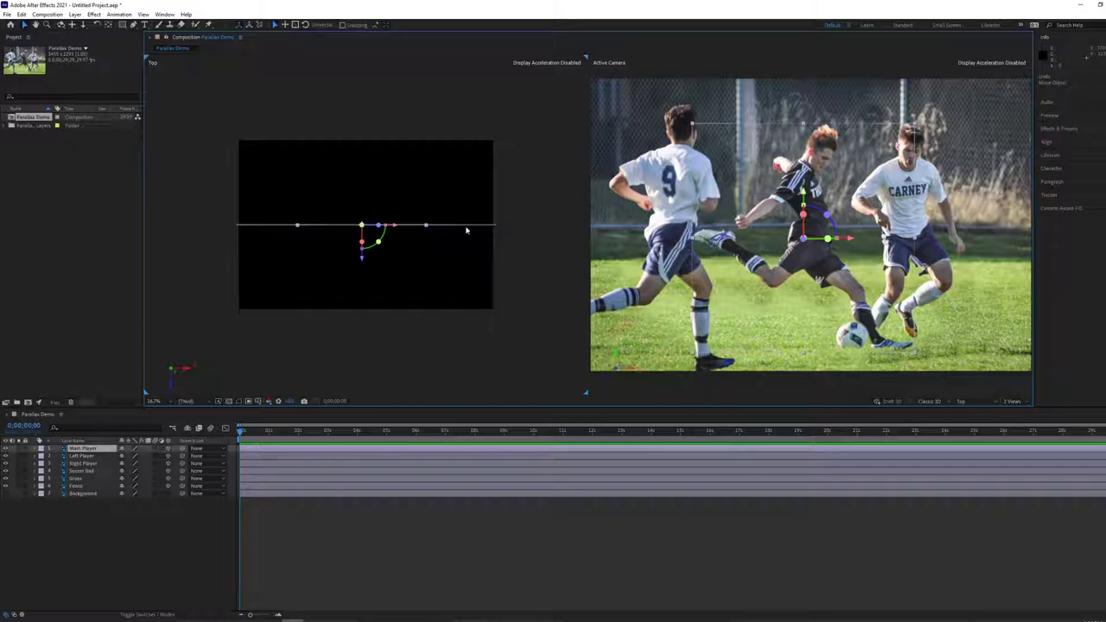
# Step: Push the Fence layer much farther back along Z in the Top view
pyautogui.click(77, 487)
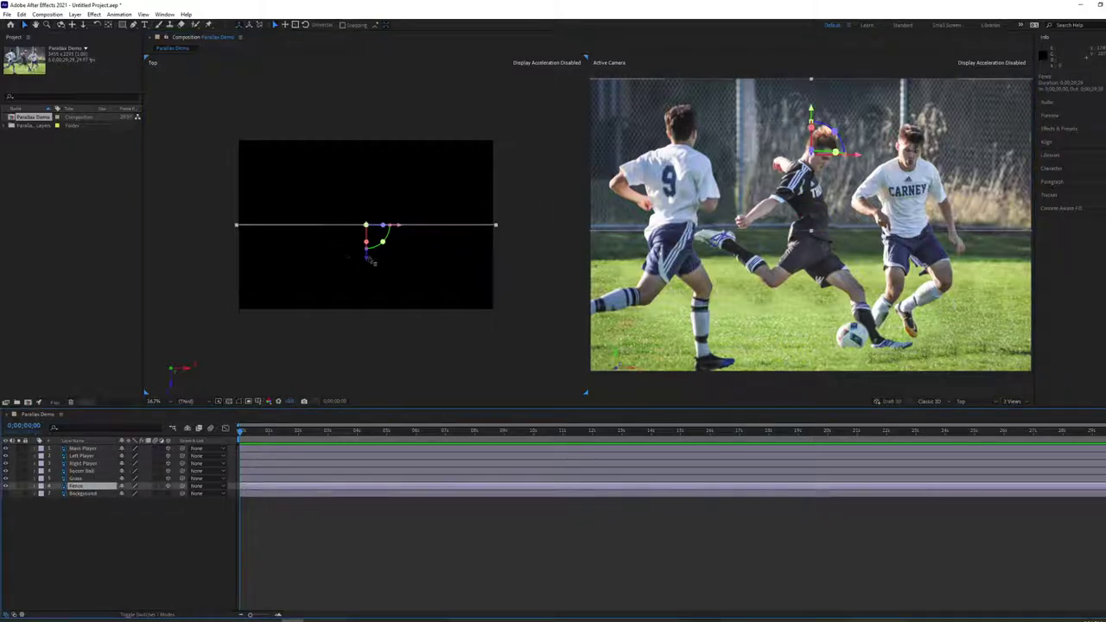
pyautogui.moveTo(366, 257); pyautogui.dragTo(361, 94)
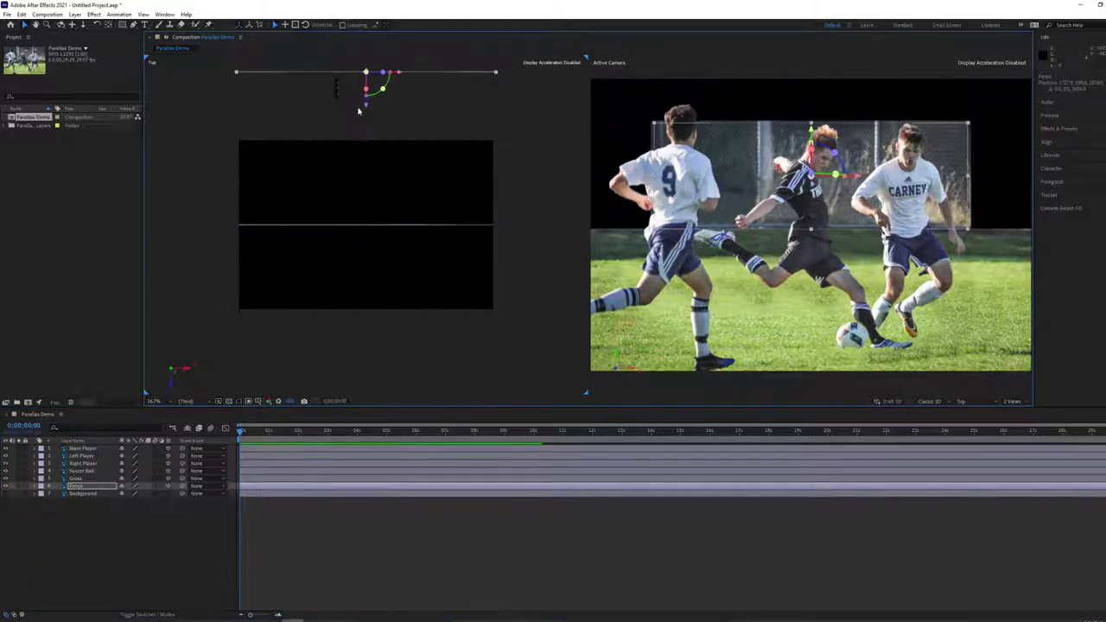
pyautogui.press(',')
pyautogui.moveTo(369, 164); pyautogui.dragTo(366, 86)
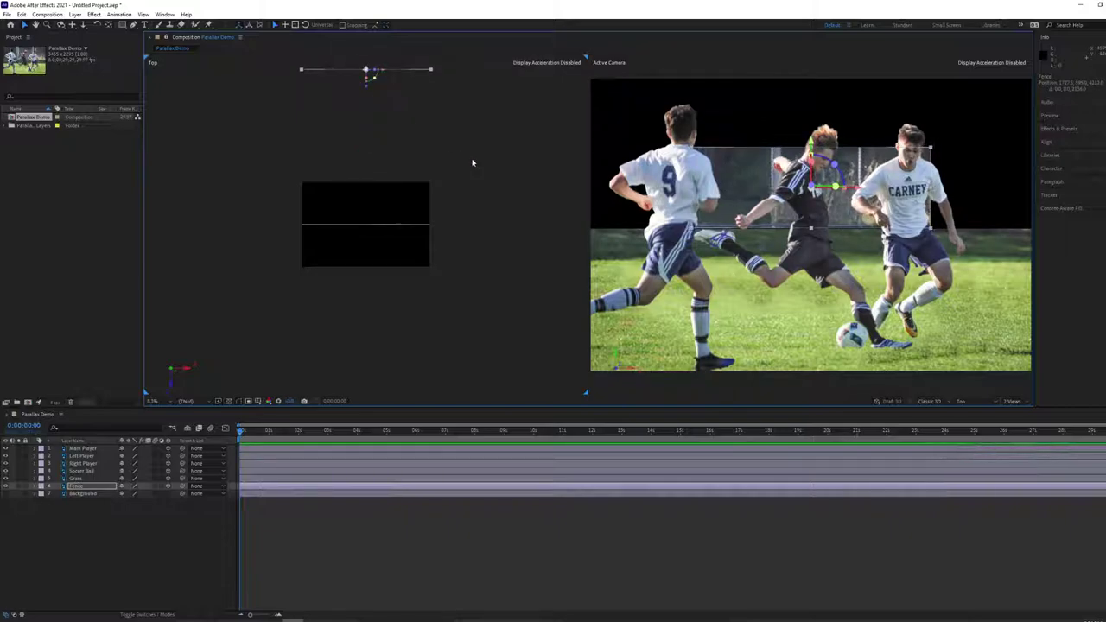
pyautogui.click(354, 77)
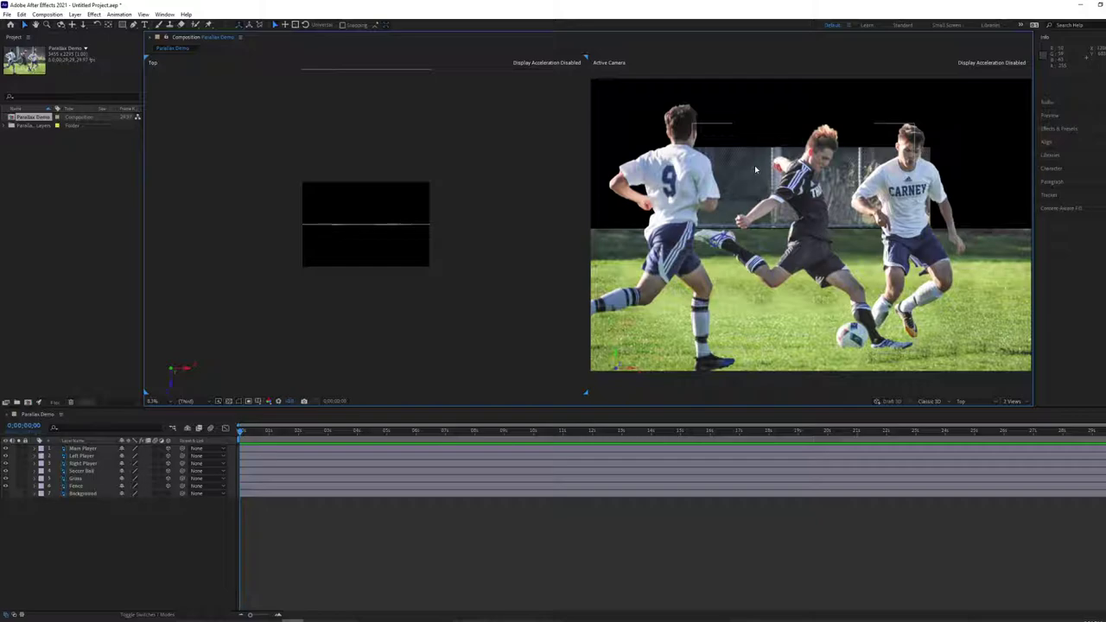
# Step: Scale up the Fence layer and raise it so its top edge clears the frame
pyautogui.click(754, 169)
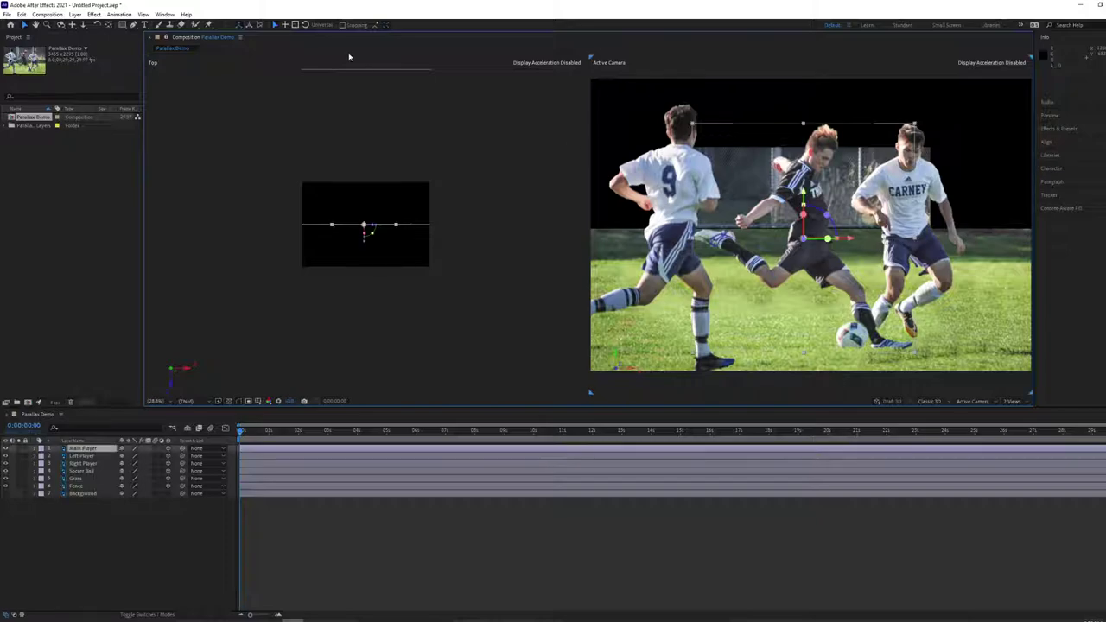
pyautogui.click(366, 72)
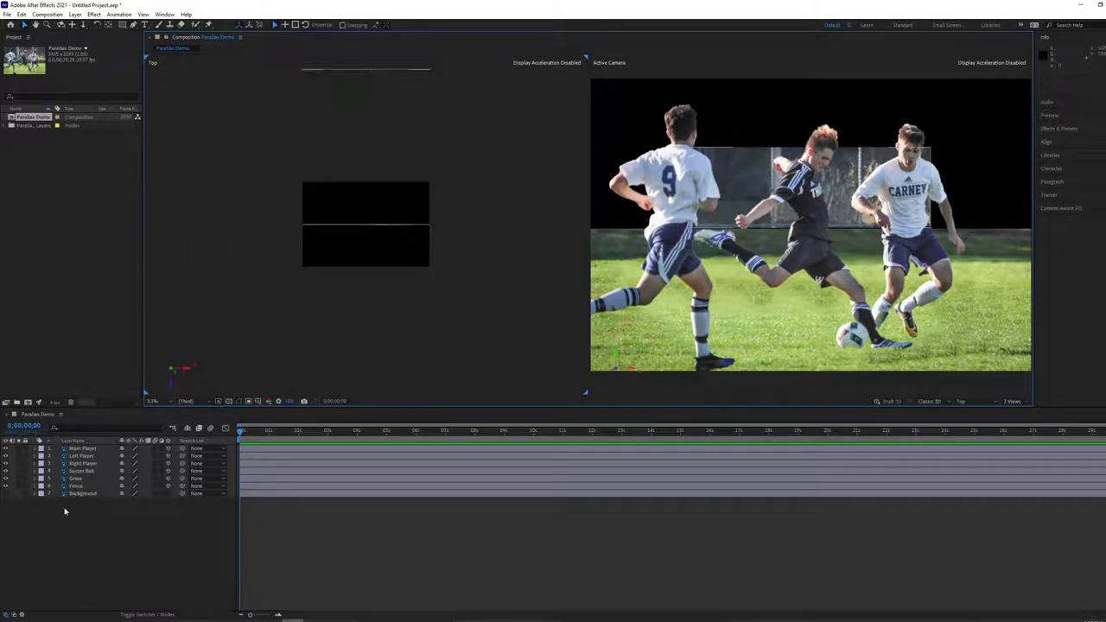
pyautogui.click(79, 486)
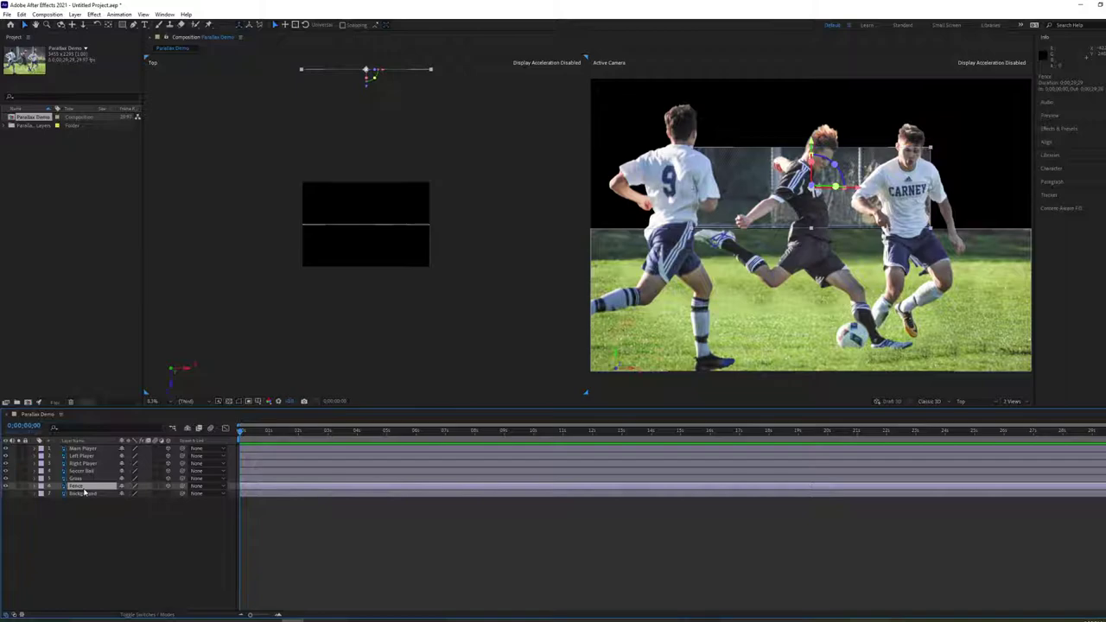
pyautogui.press('s')
pyautogui.moveTo(143, 492); pyautogui.dragTo(196, 486)
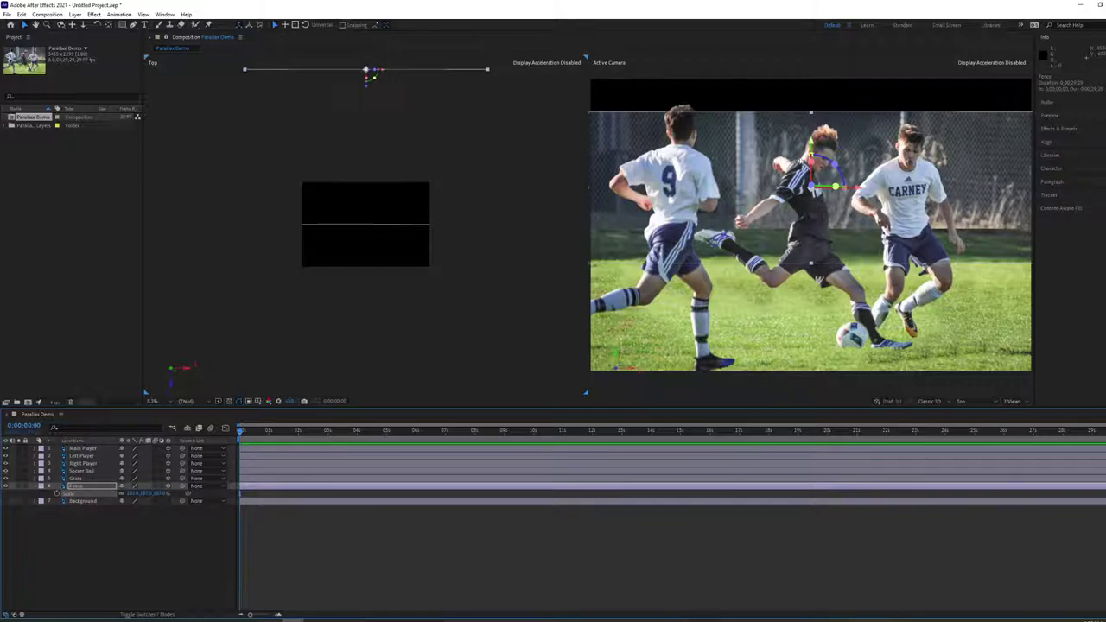
pyautogui.click(815, 145)
pyautogui.moveTo(812, 128); pyautogui.dragTo(810, 80)
pyautogui.click(471, 189)
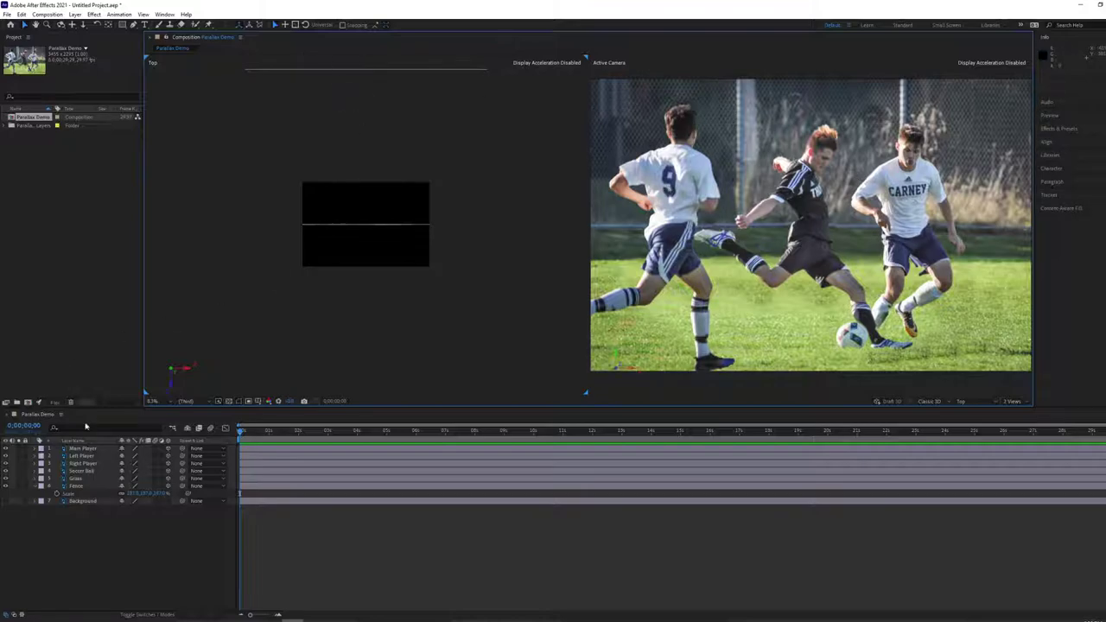
# Step: Push the Grass layer farther back along Z and scale it up
pyautogui.click(76, 477)
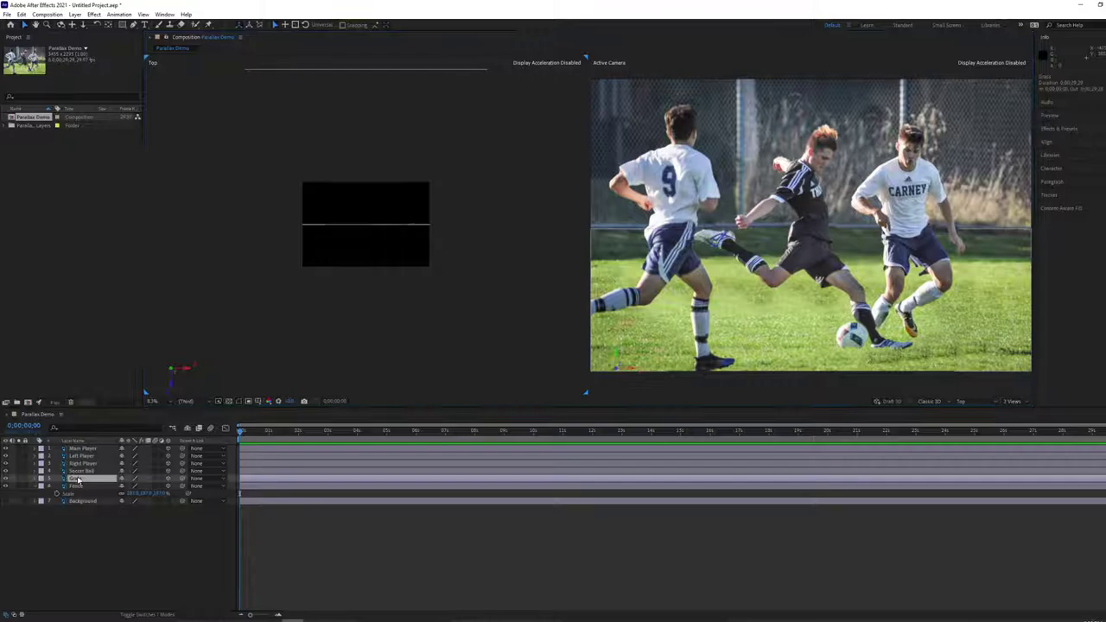
pyautogui.moveTo(367, 230); pyautogui.dragTo(373, 101)
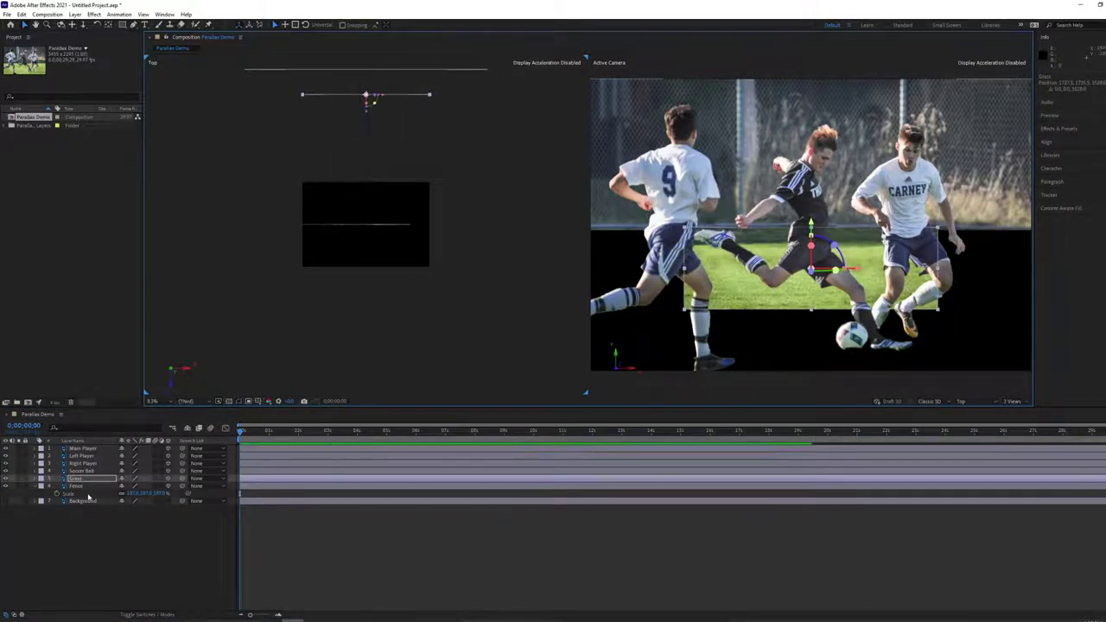
pyautogui.press('s')
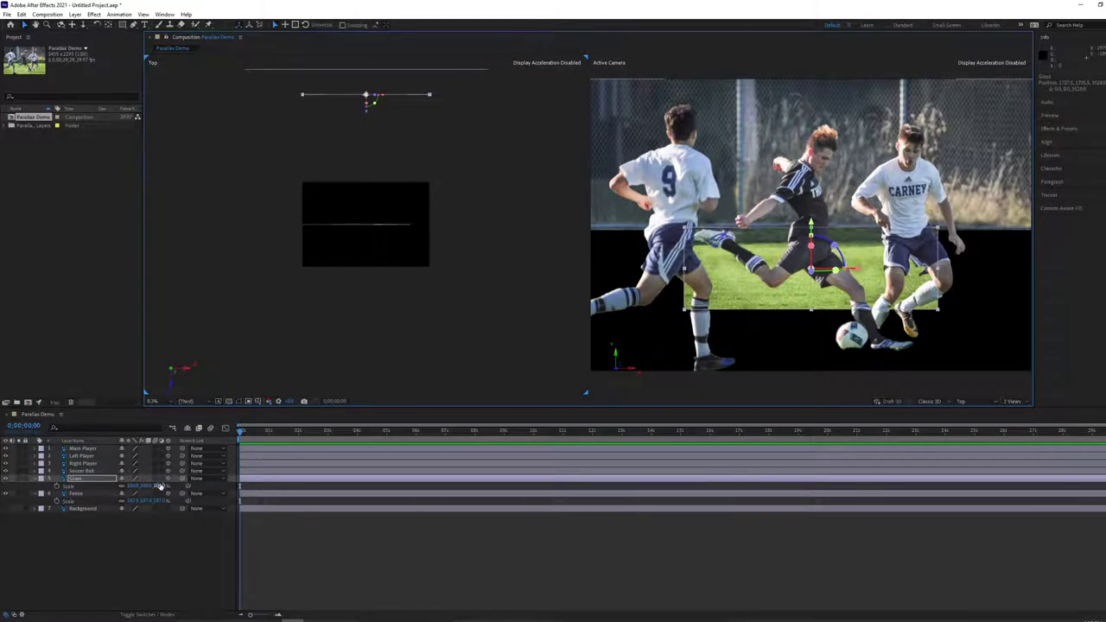
pyautogui.moveTo(160, 486); pyautogui.dragTo(200, 486)
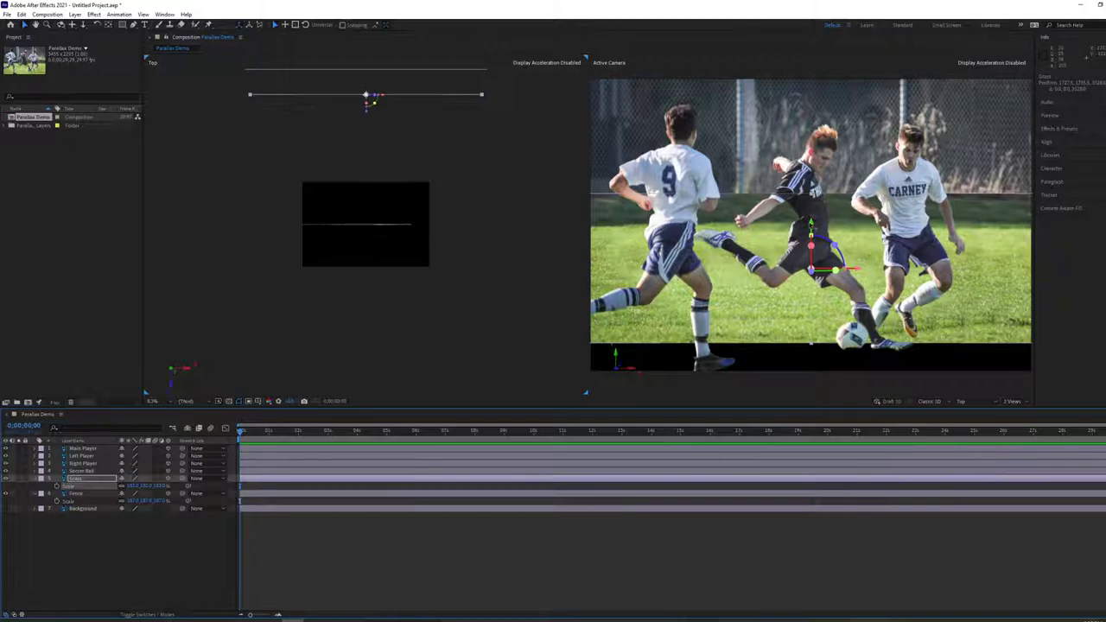
# Step: Lower the Grass layer in the camera view so it fills the frame bottom
pyautogui.moveTo(810, 227); pyautogui.dragTo(811, 273)
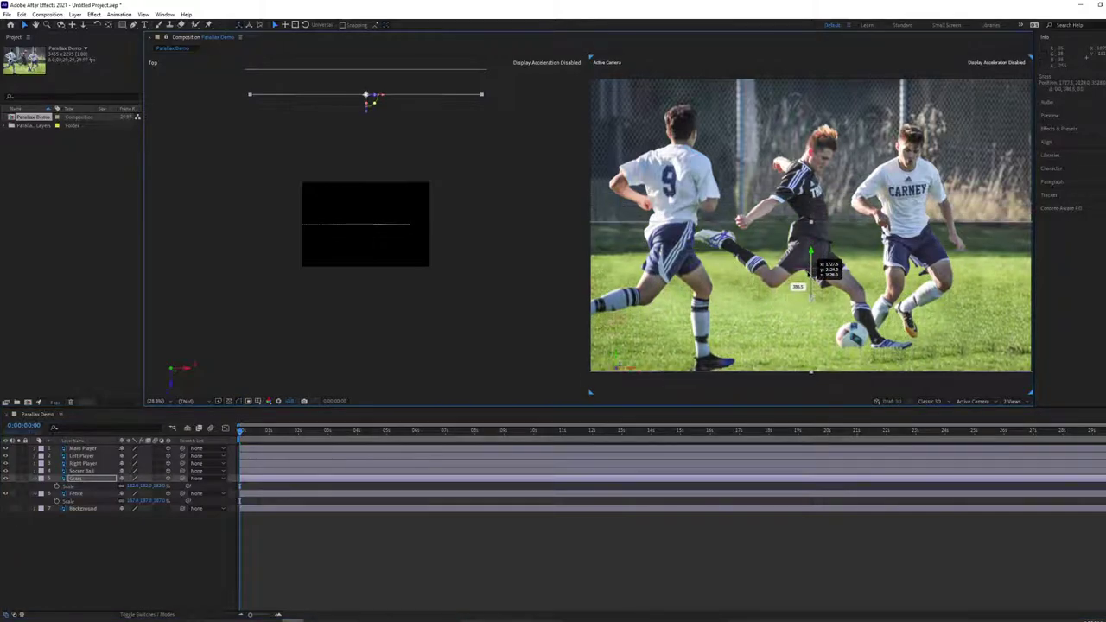
pyautogui.click(488, 260)
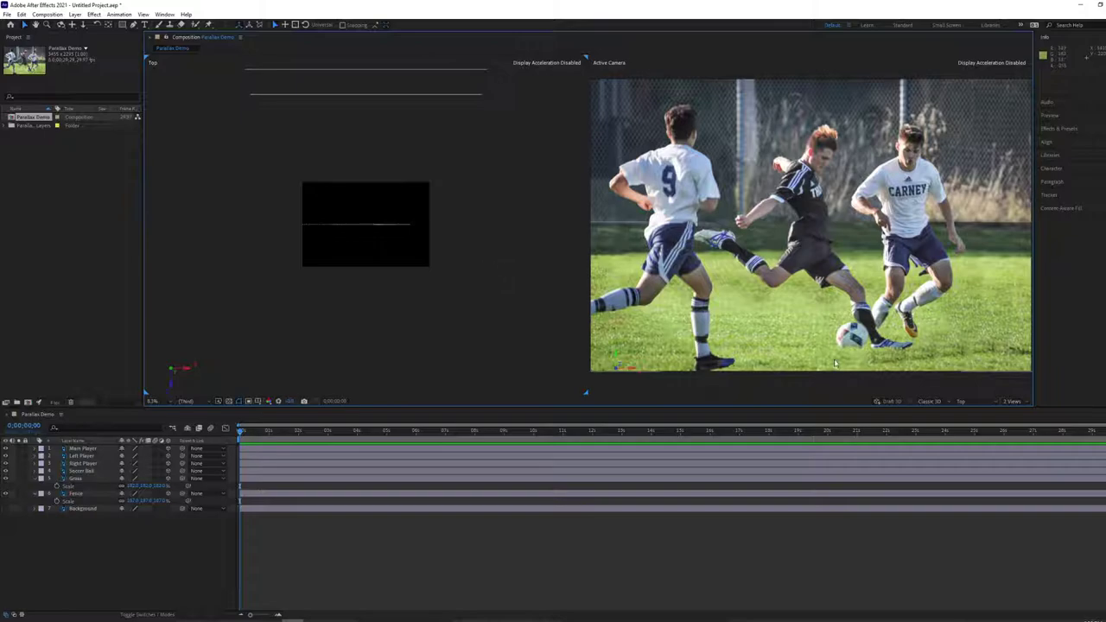
pyautogui.click(800, 350)
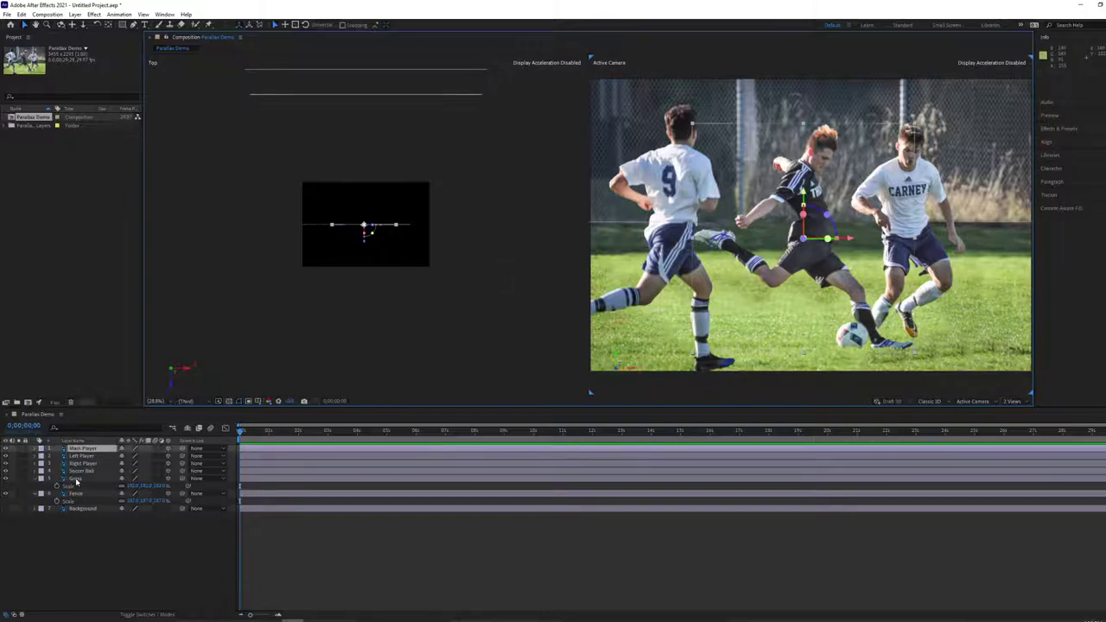
pyautogui.click(800, 350)
pyautogui.moveTo(810, 259); pyautogui.dragTo(814, 269)
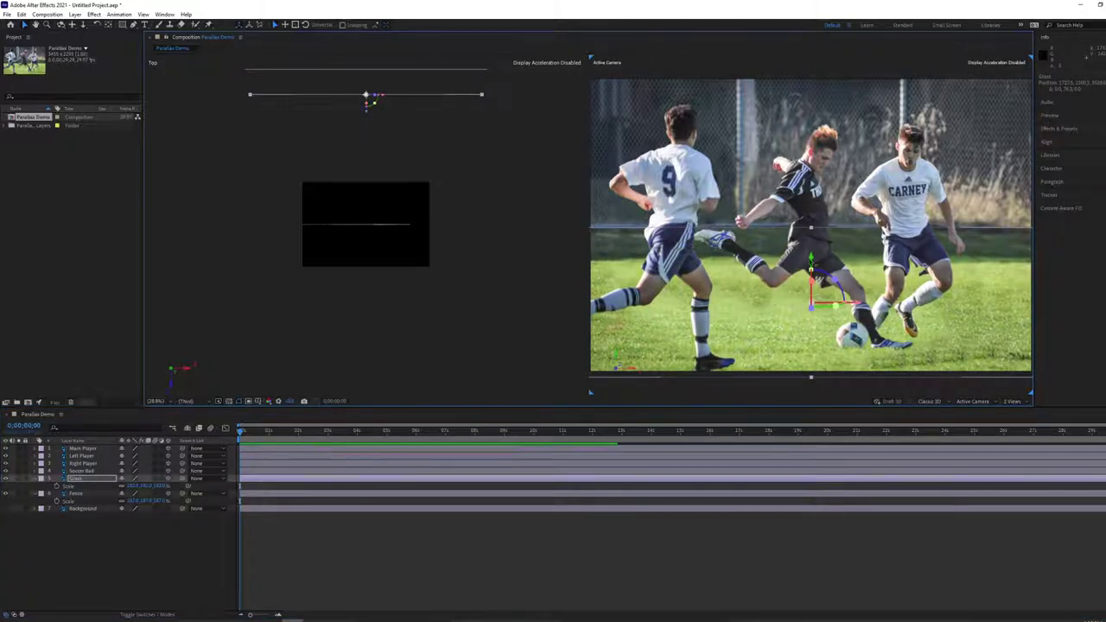
pyautogui.click(541, 213)
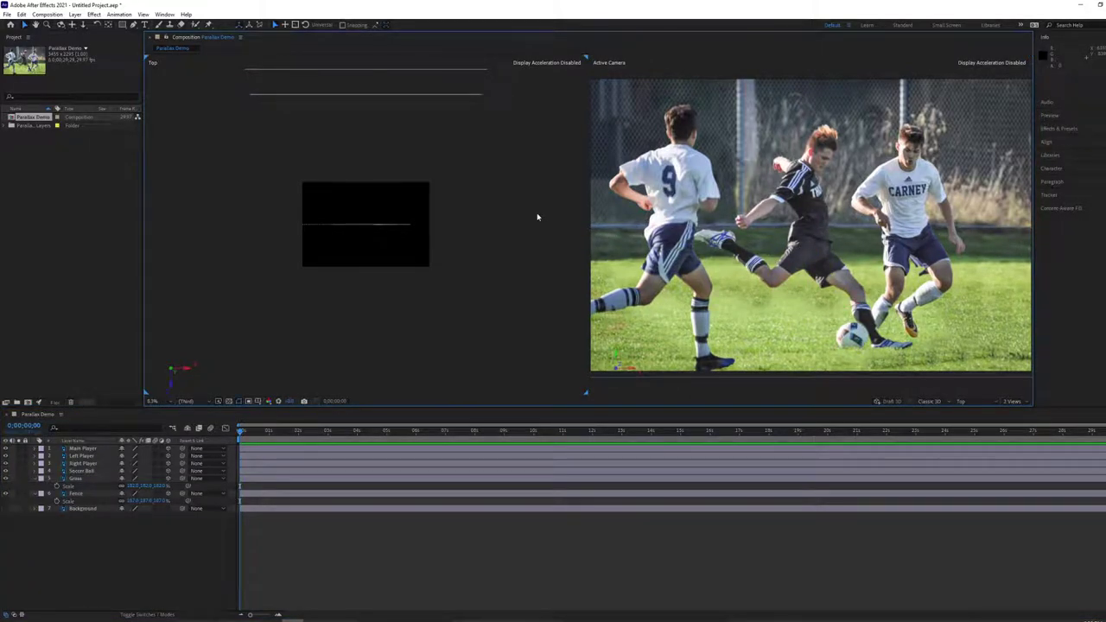
# Step: Move Right Player deeper along Z and scale it up to its original apparent size
pyautogui.click(83, 464)
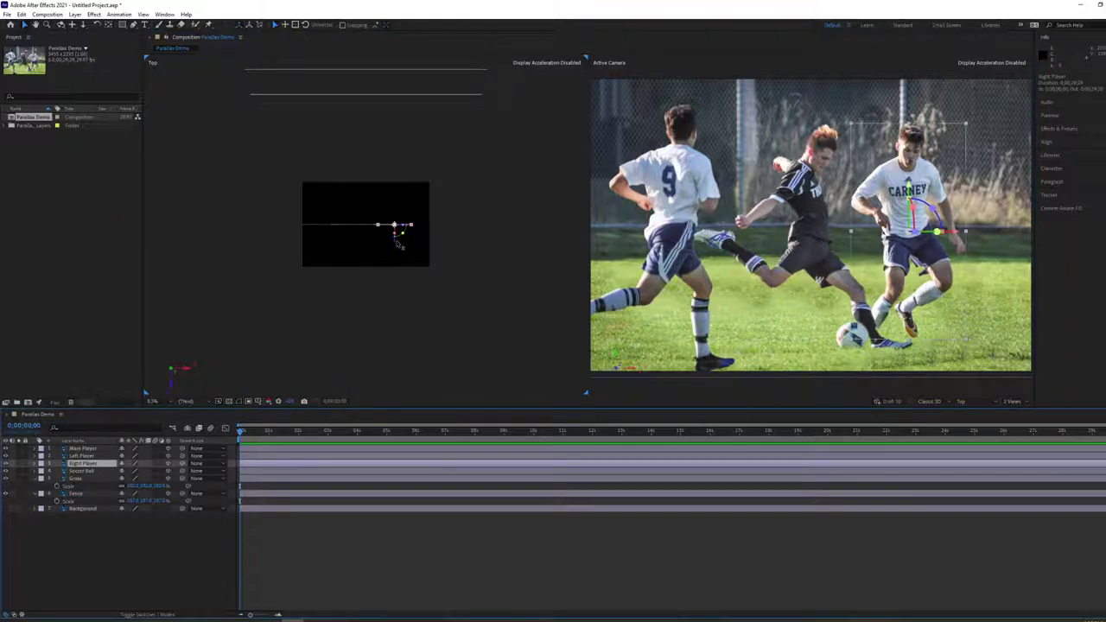
pyautogui.moveTo(396, 242); pyautogui.dragTo(396, 187)
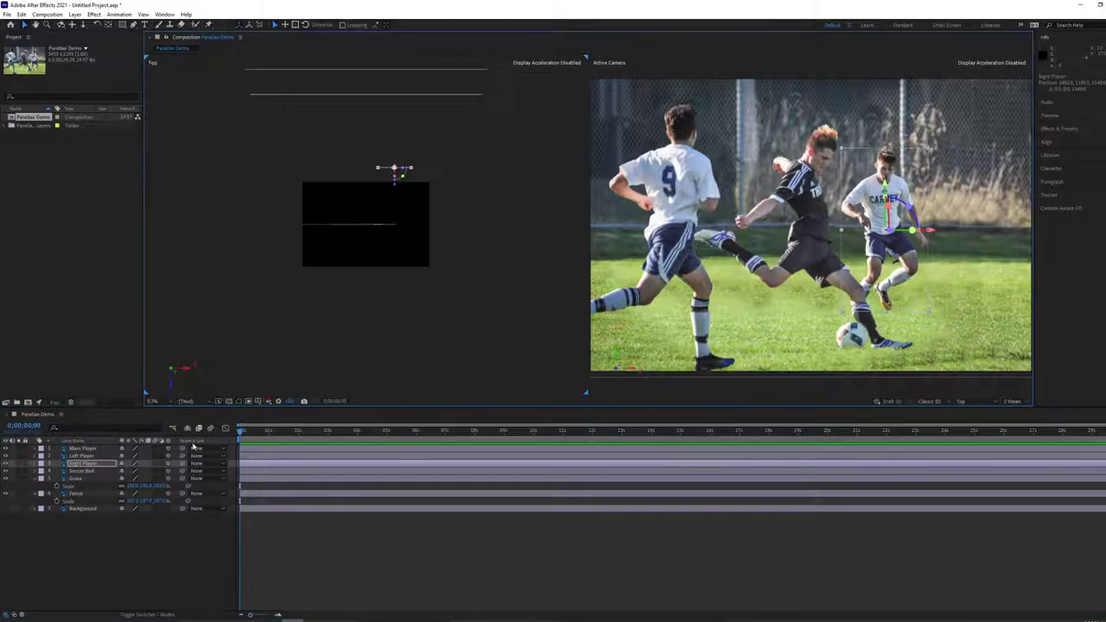
pyautogui.hotkey('shift', 's')
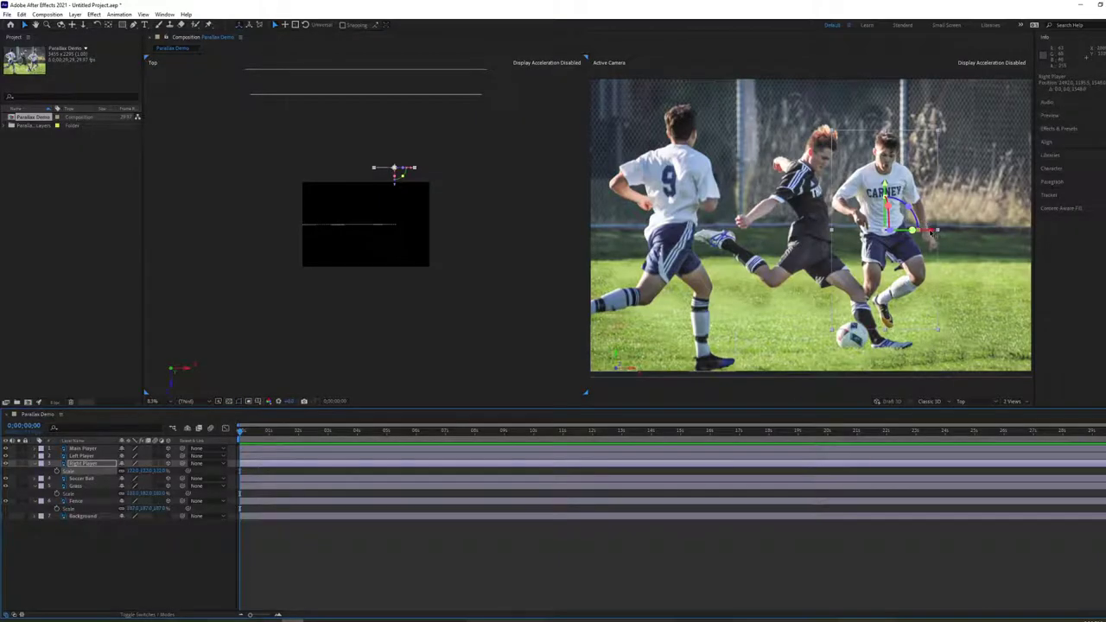
pyautogui.moveTo(932, 231); pyautogui.dragTo(948, 232)
pyautogui.click(466, 311)
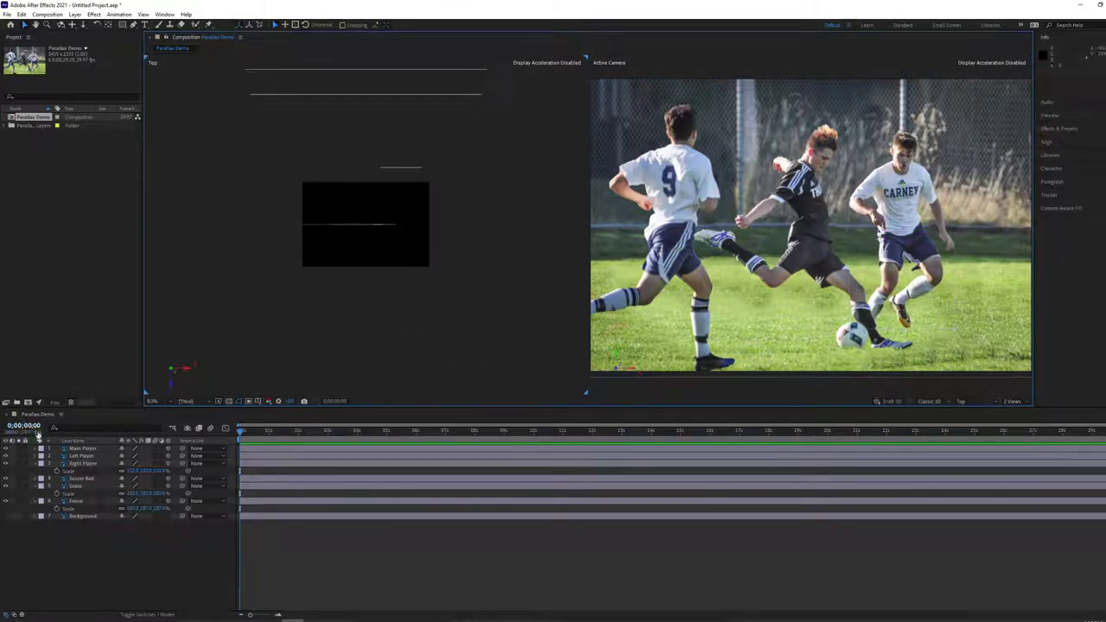
# Step: Bring Left Player toward the camera, shrink it to about 81% and shift it right
pyautogui.click(82, 456)
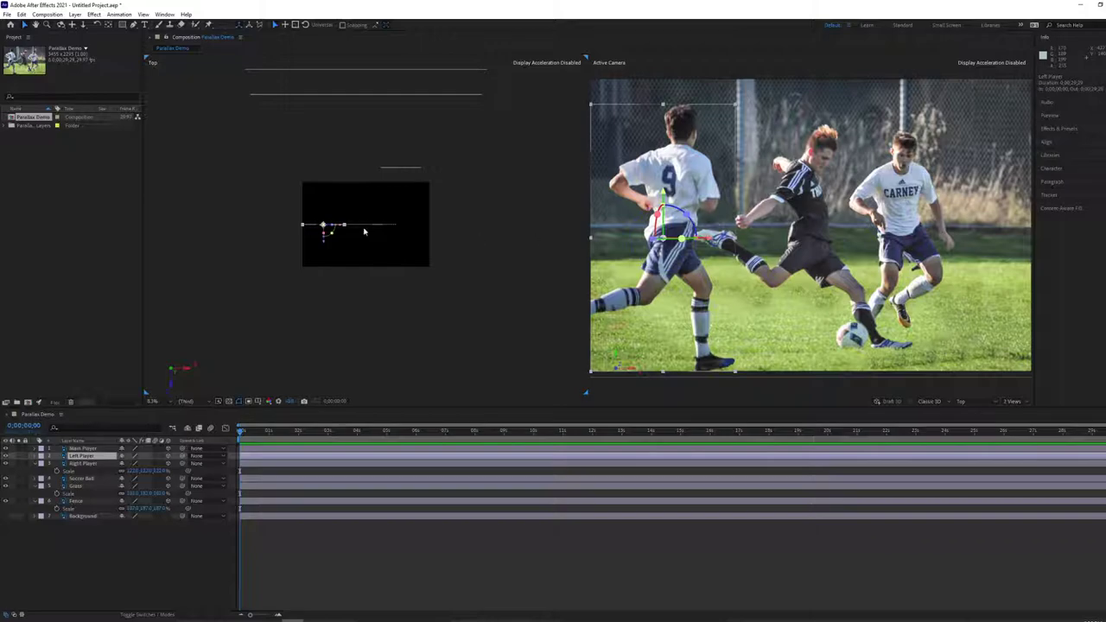
pyautogui.moveTo(324, 235); pyautogui.dragTo(321, 282)
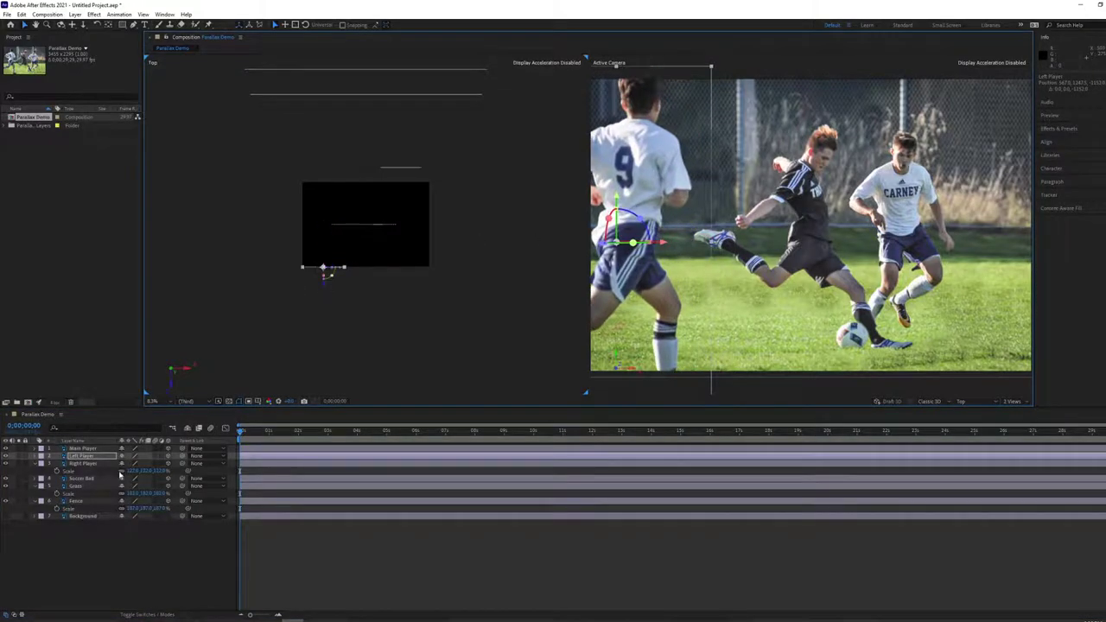
pyautogui.press('s')
pyautogui.moveTo(158, 464)
pyautogui.mouseDown()
pyautogui.moveTo(134, 464)
pyautogui.moveTo(145, 464)
pyautogui.mouseUp()
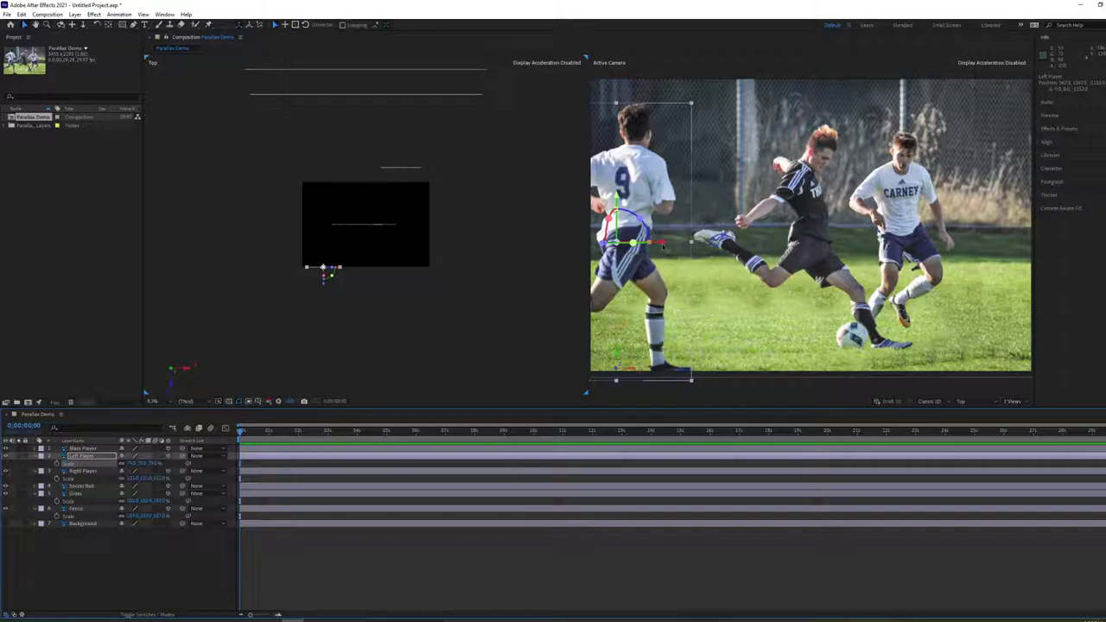
pyautogui.moveTo(669, 243); pyautogui.dragTo(696, 245)
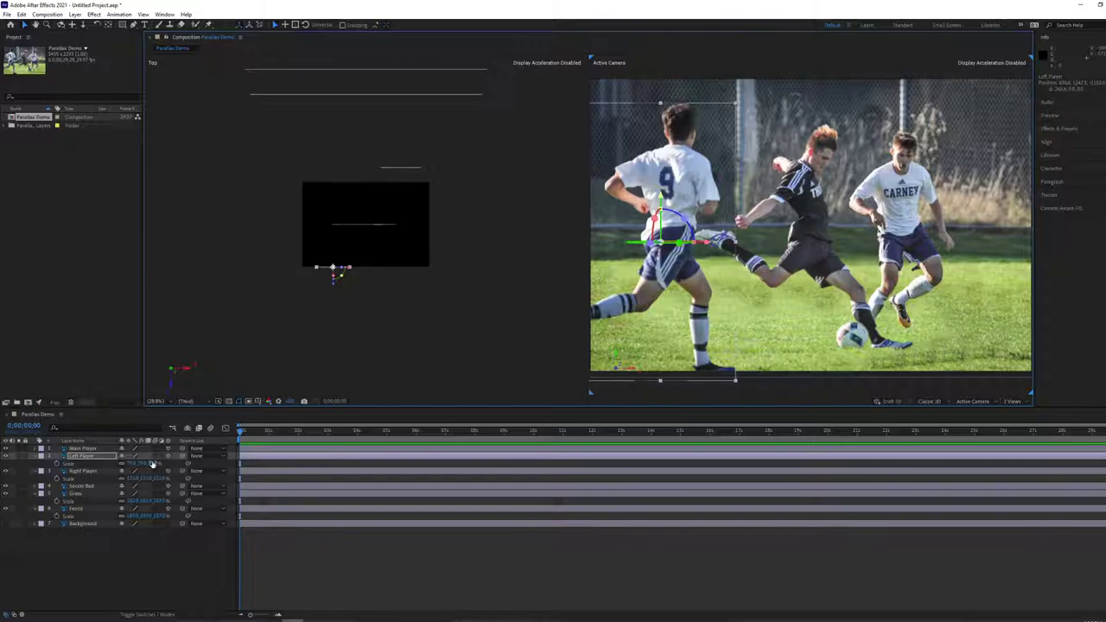
pyautogui.moveTo(152, 462); pyautogui.dragTo(144, 456)
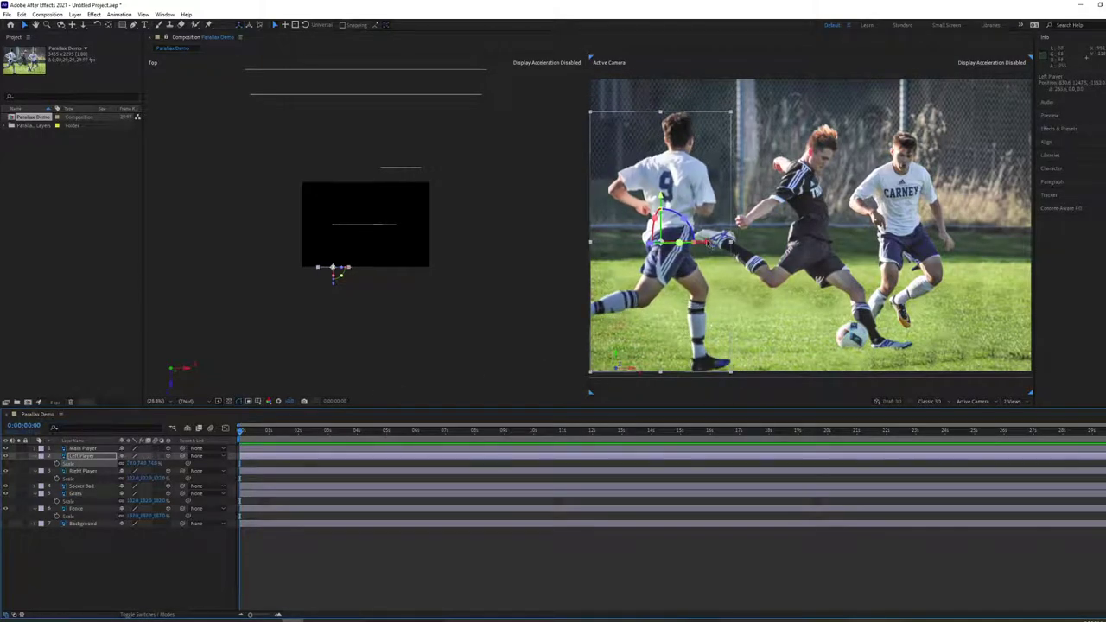
pyautogui.click(509, 289)
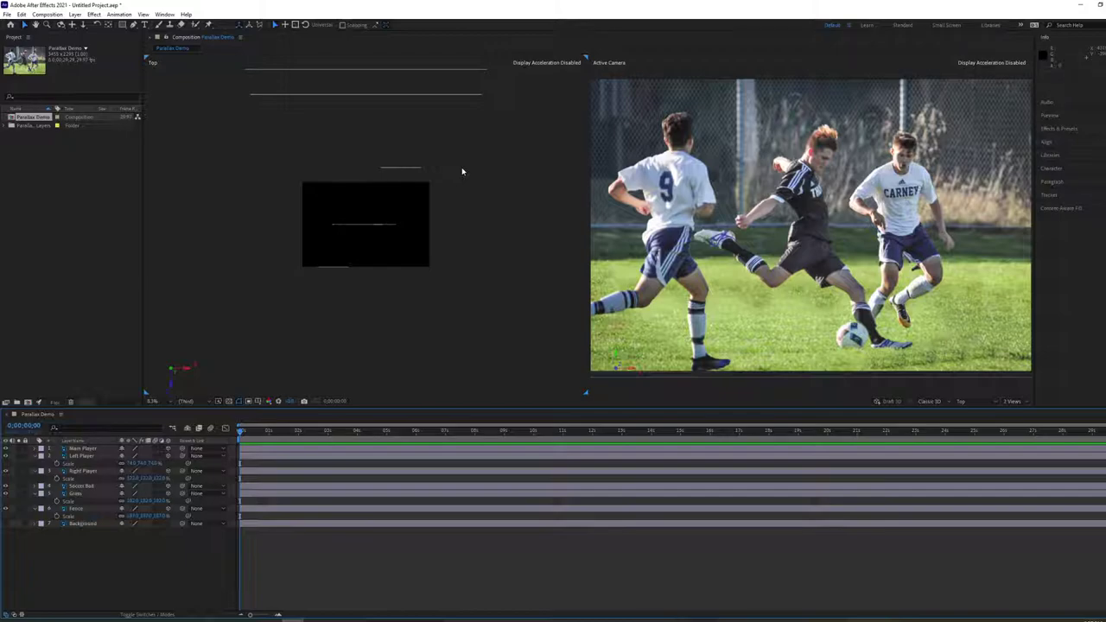
# Step: Create a new camera layer, Camera 1, using the 35mm lens preset
pyautogui.rightClick(67, 566)
pyautogui.moveTo(155, 462)
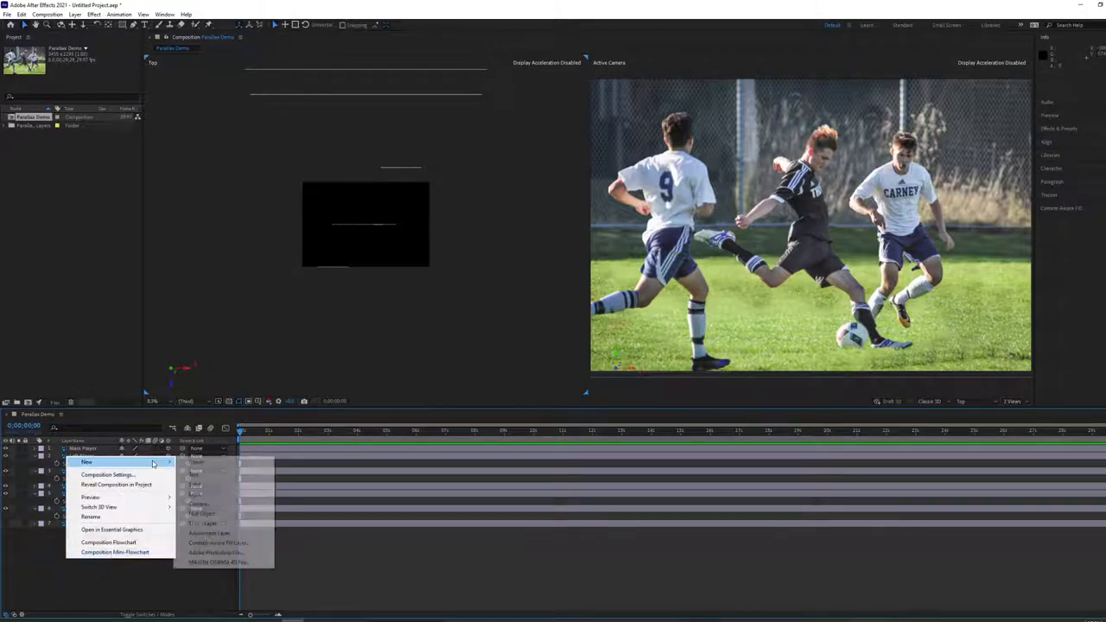
pyautogui.click(199, 504)
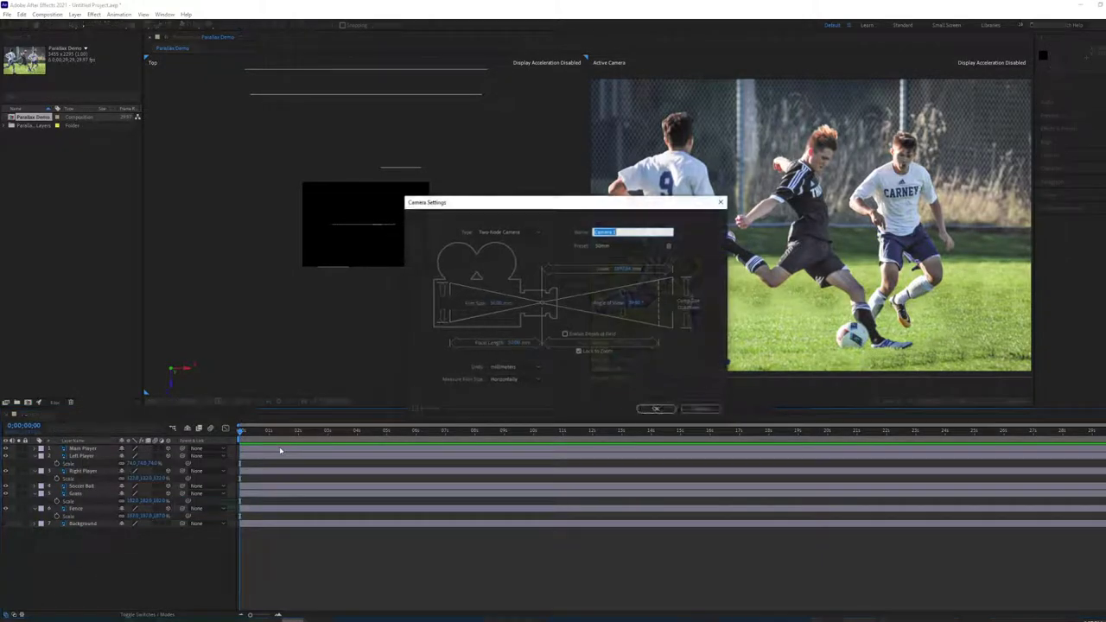
pyautogui.click(644, 246)
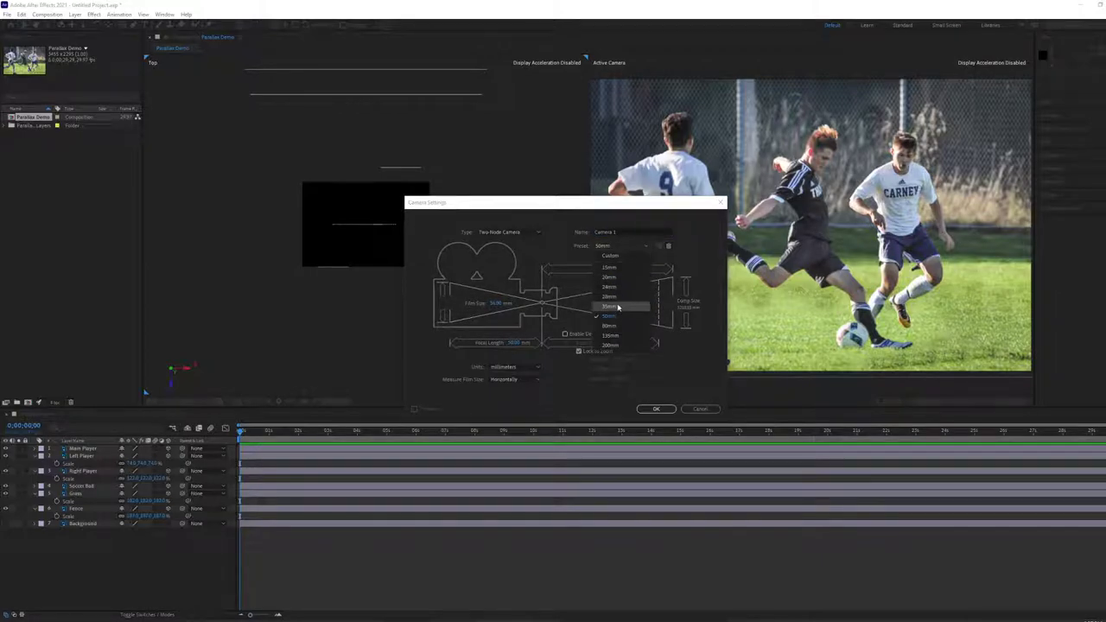
pyautogui.click(620, 307)
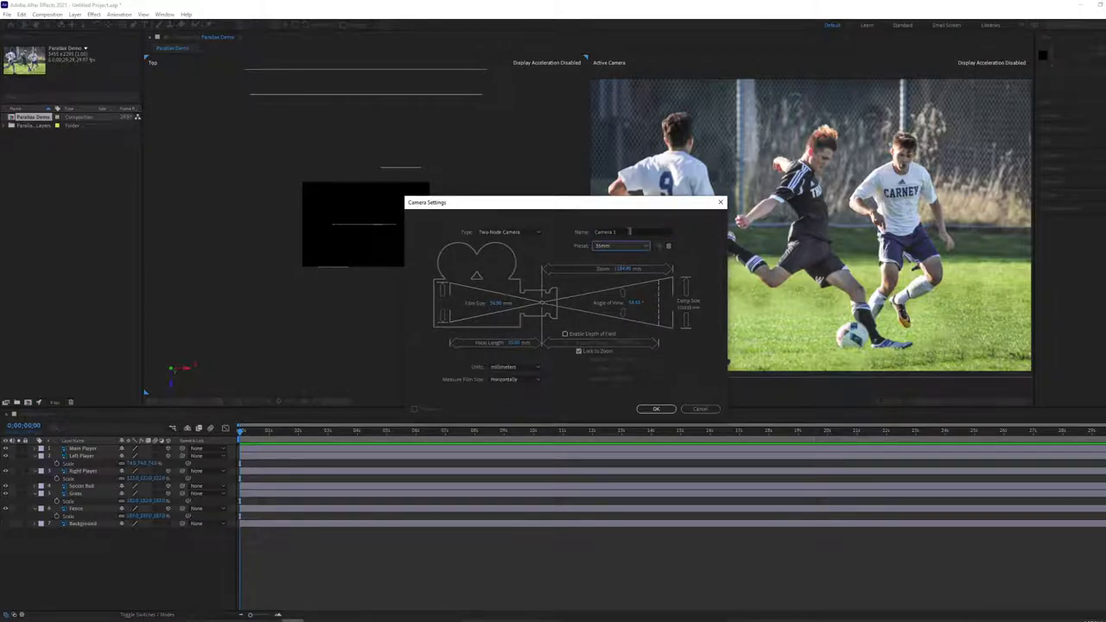
pyautogui.click(656, 409)
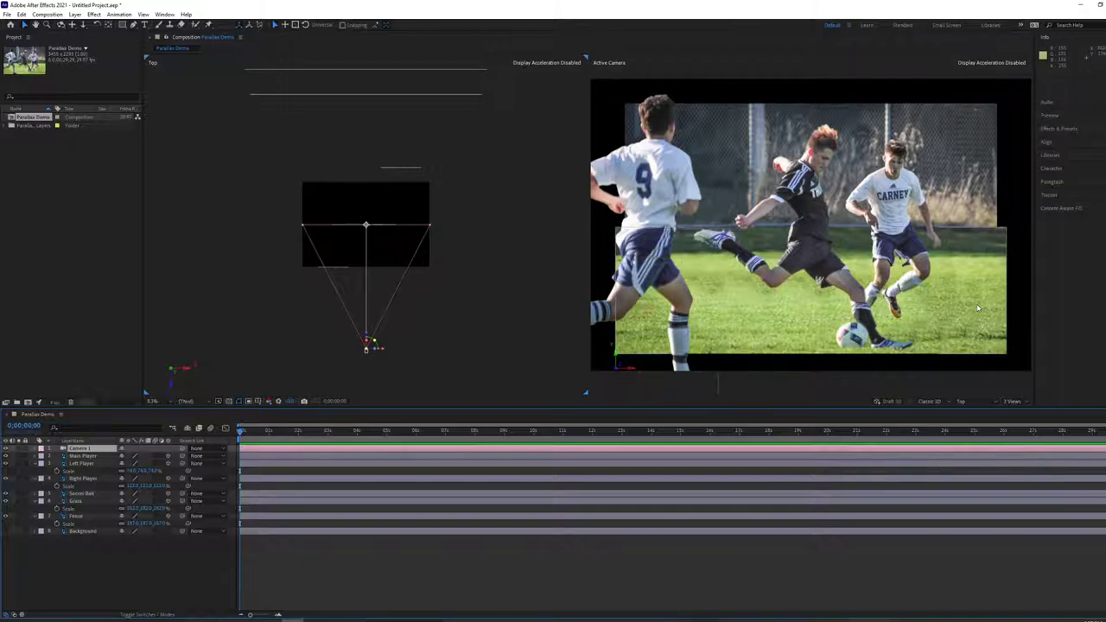
# Step: Scale up the Fence layer and raise it higher in the camera frame
pyautogui.click(980, 150)
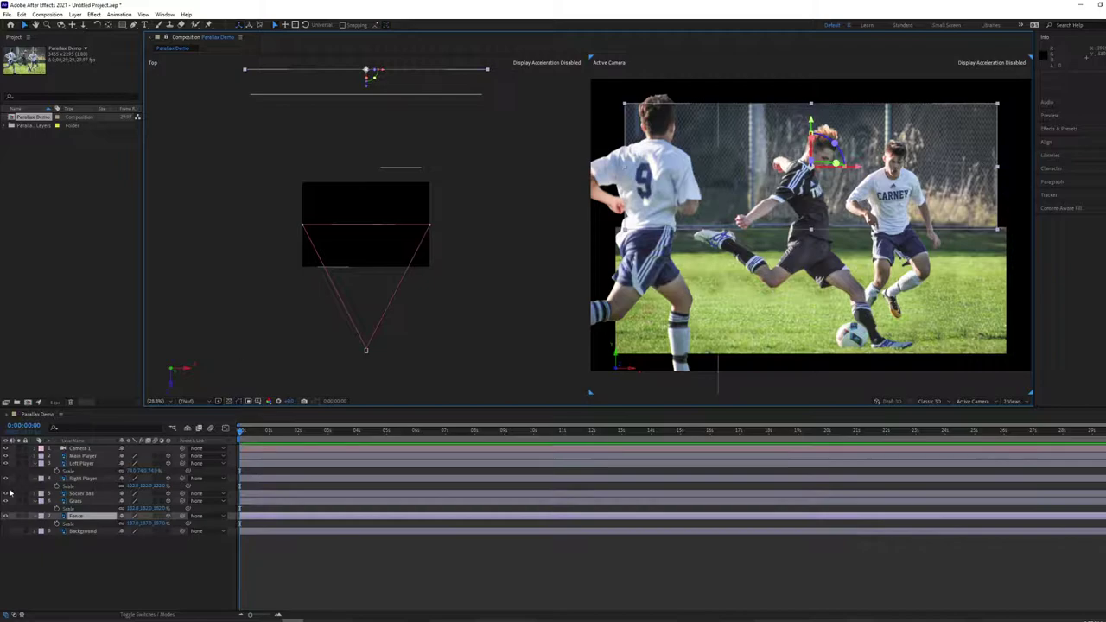
pyautogui.click(159, 523)
pyautogui.moveTo(159, 524); pyautogui.dragTo(175, 523)
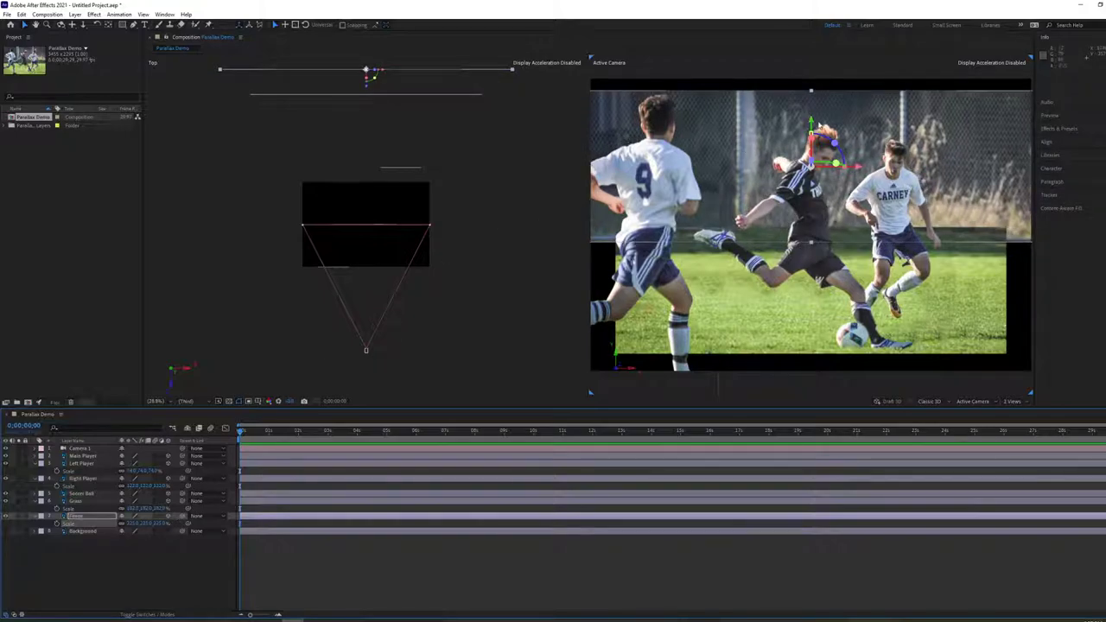
pyautogui.moveTo(812, 122); pyautogui.dragTo(816, 94)
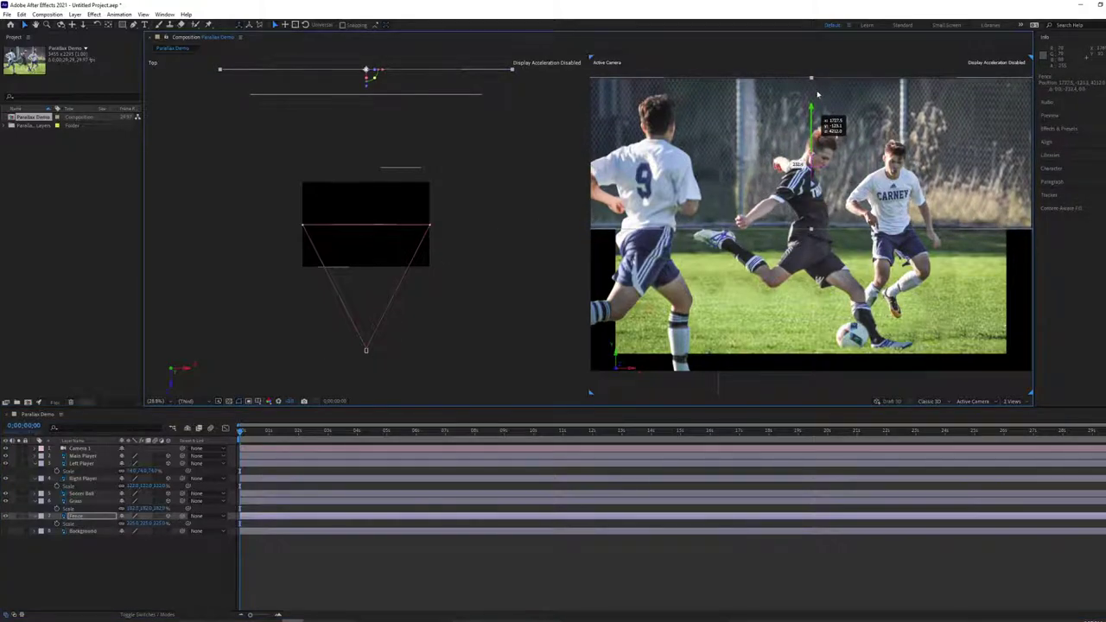
# Step: Scale up the Grass layer and shift it to fill the bottom edge
pyautogui.click(76, 501)
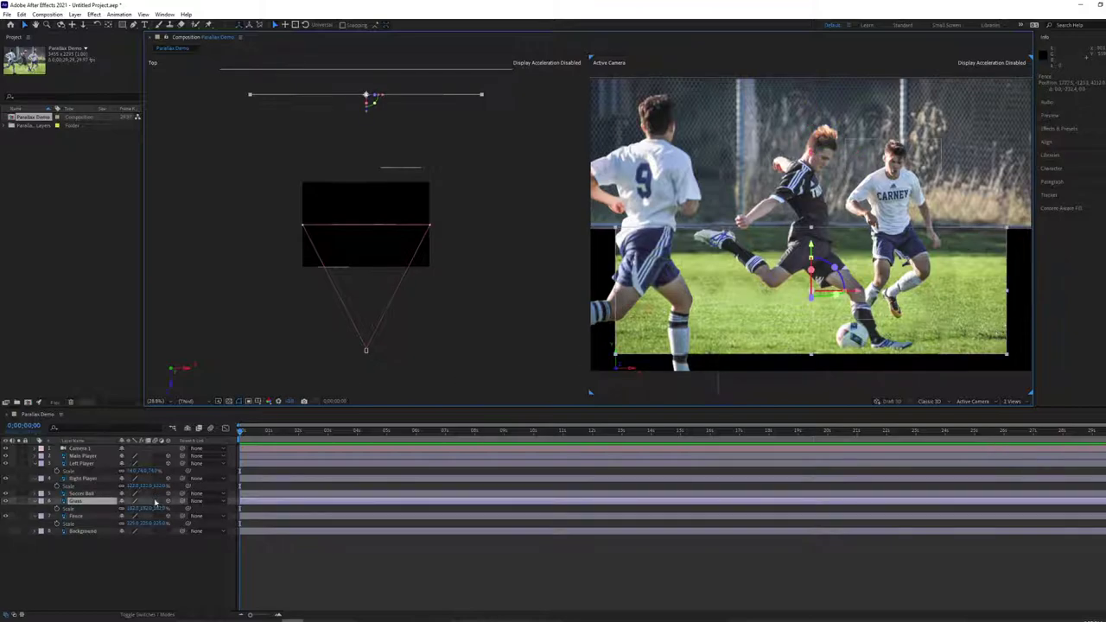
pyautogui.moveTo(159, 509); pyautogui.dragTo(170, 507)
pyautogui.moveTo(822, 269)
pyautogui.mouseDown()
pyautogui.moveTo(812, 293)
pyautogui.moveTo(799, 291)
pyautogui.moveTo(812, 252)
pyautogui.moveTo(816, 280)
pyautogui.mouseUp()
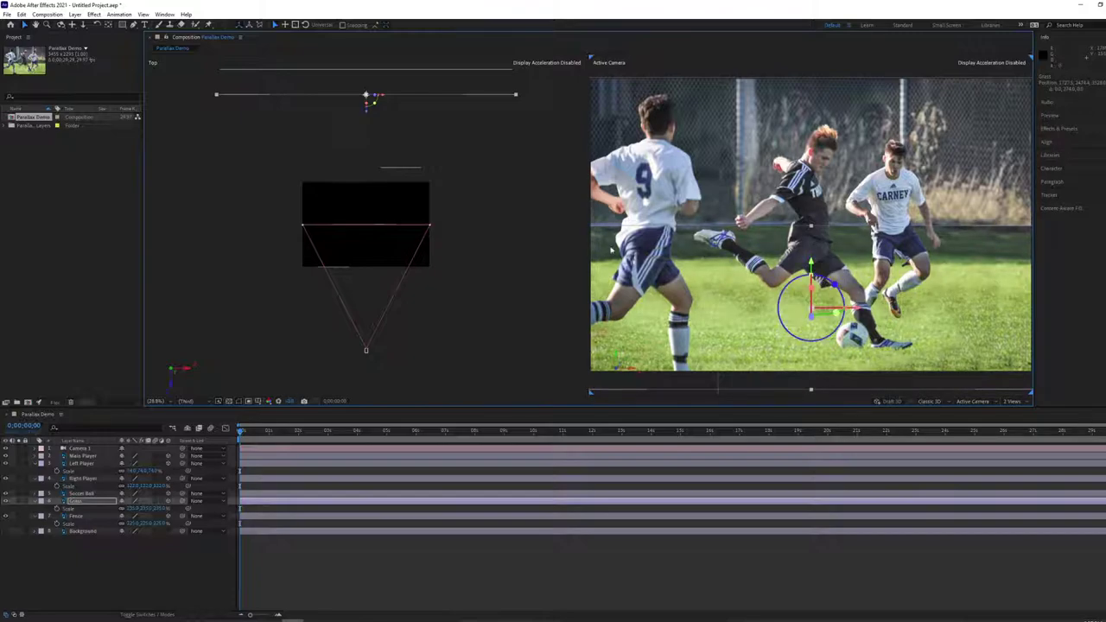
pyautogui.click(556, 210)
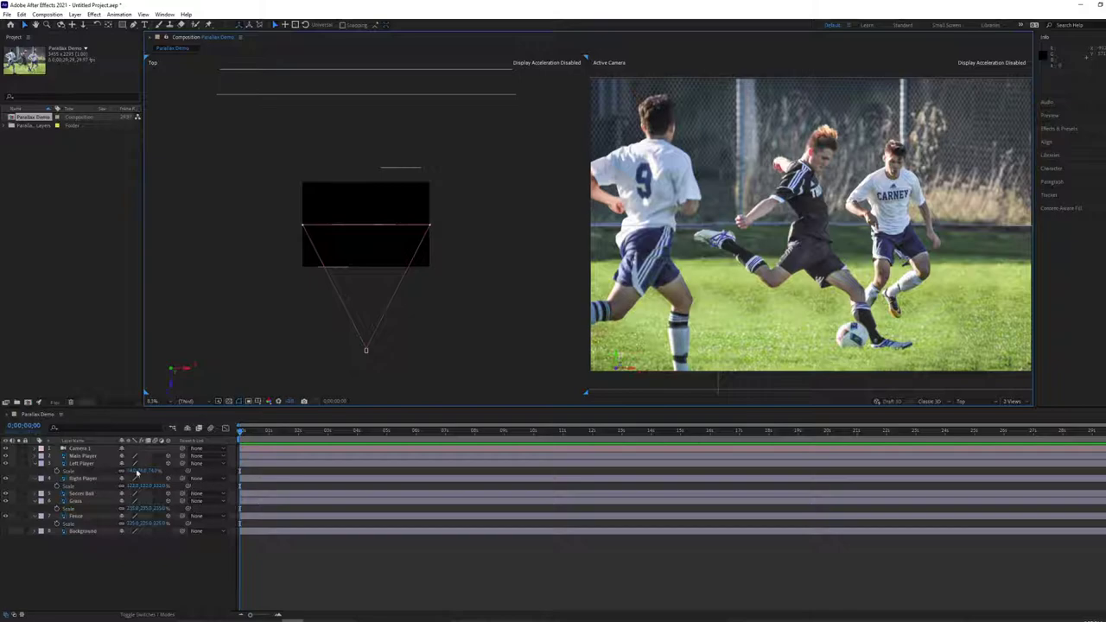
# Step: Reduce the Left Player's scale and slide it right along X in Active Camera
pyautogui.click(86, 464)
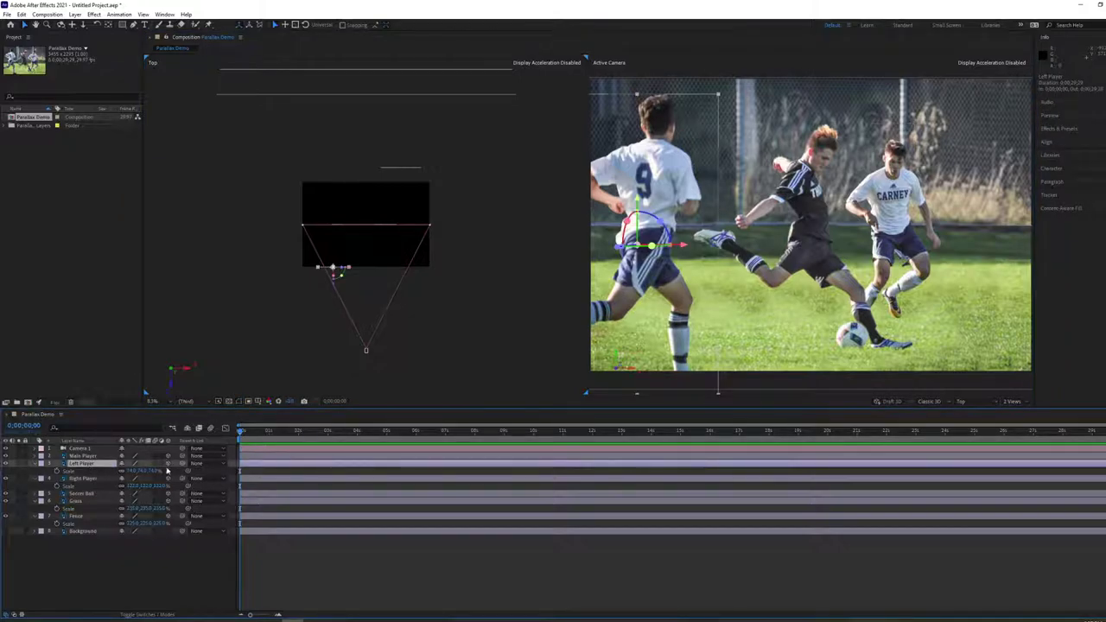
pyautogui.moveTo(153, 471); pyautogui.dragTo(131, 471)
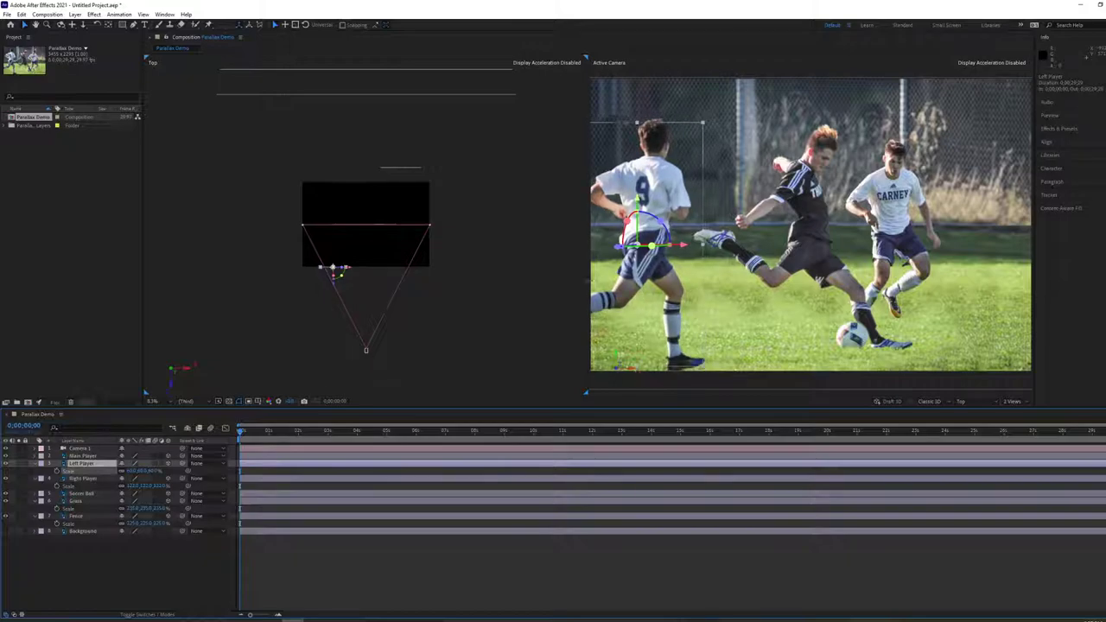
pyautogui.moveTo(688, 246); pyautogui.dragTo(702, 246)
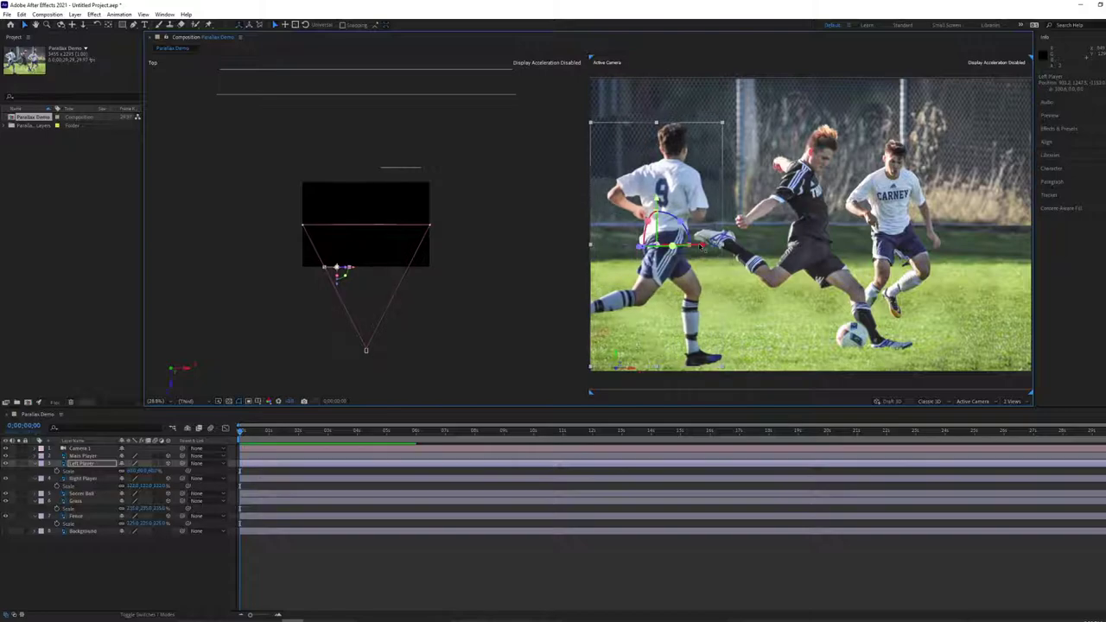
pyautogui.click(509, 257)
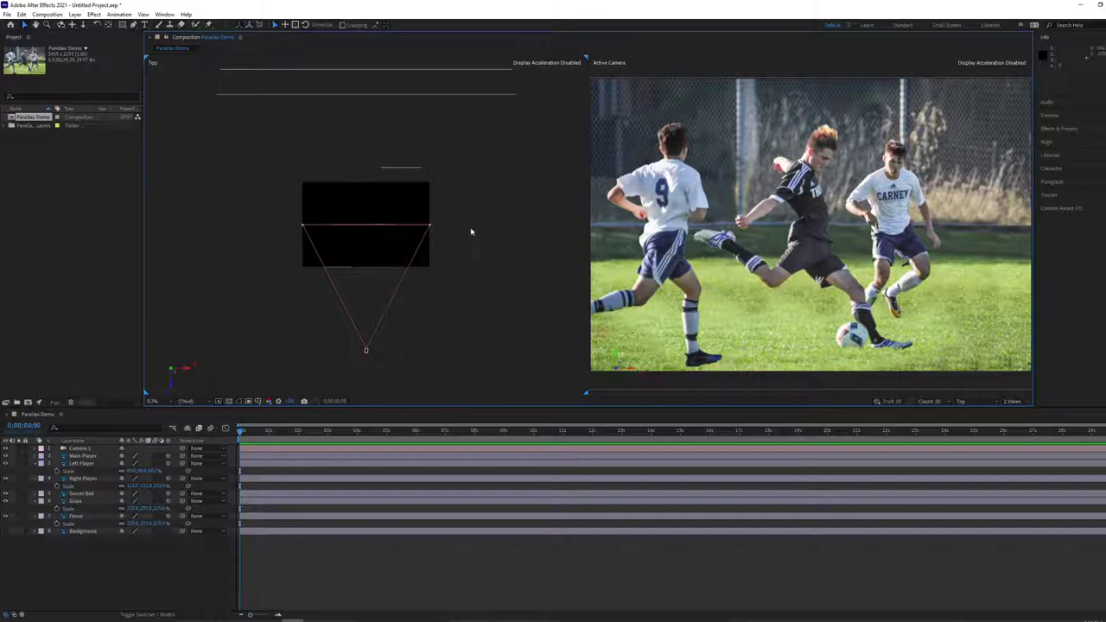
pyautogui.click(365, 351)
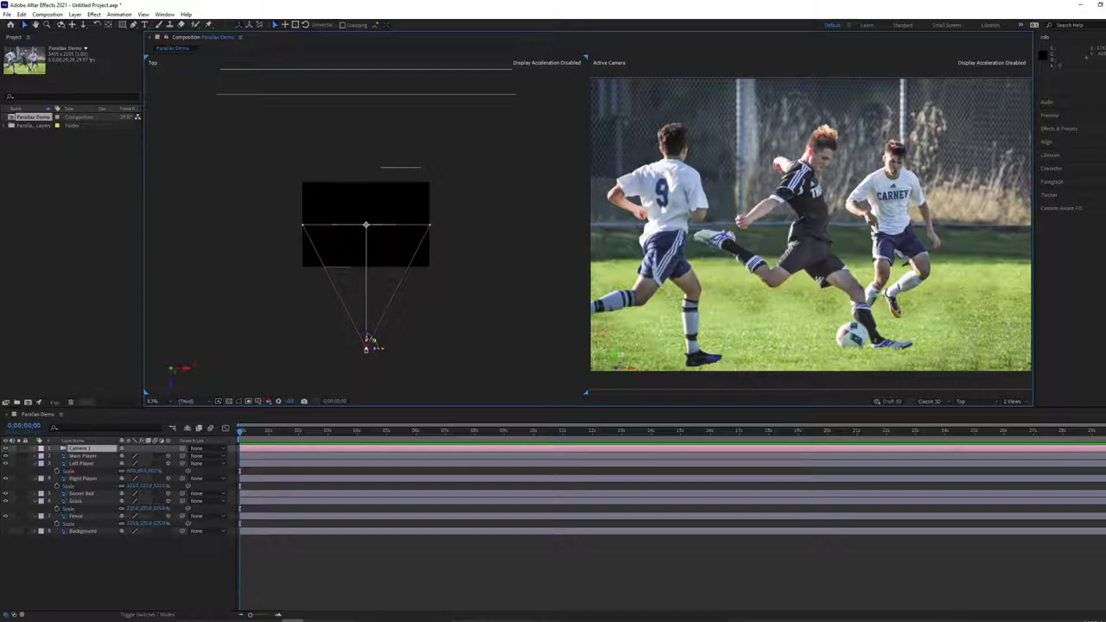
pyautogui.moveTo(369, 338)
pyautogui.mouseDown()
pyautogui.moveTo(375, 299)
pyautogui.moveTo(373, 332)
pyautogui.mouseUp()
# Step: Add a Position keyframe on Camera 1 at the start, then push it toward the players at about 6 s
pyautogui.press('p')
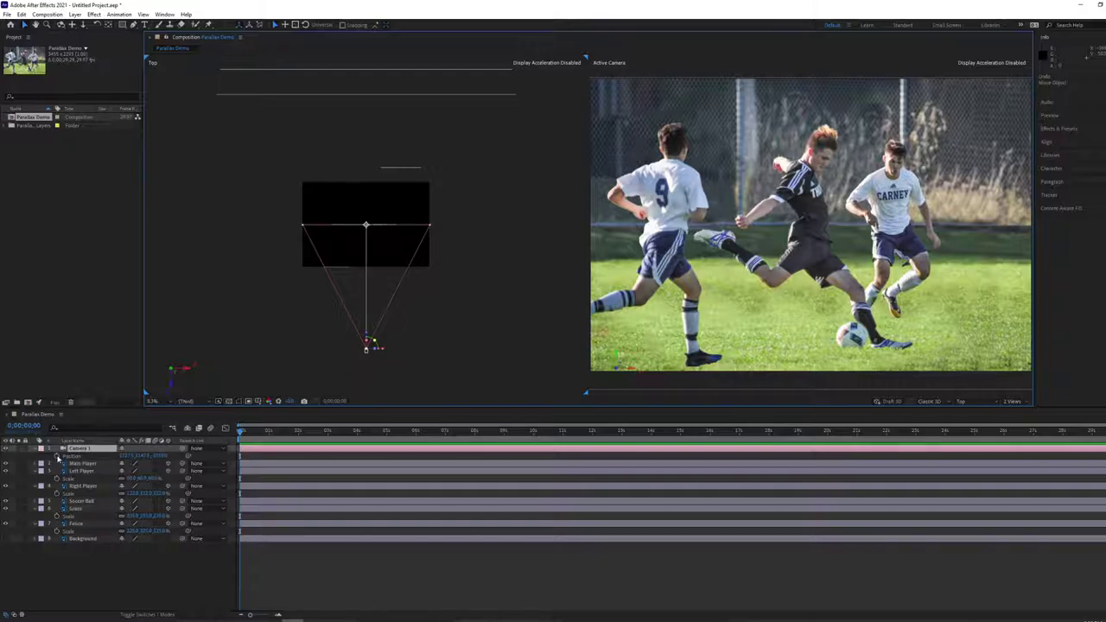
pyautogui.click(57, 456)
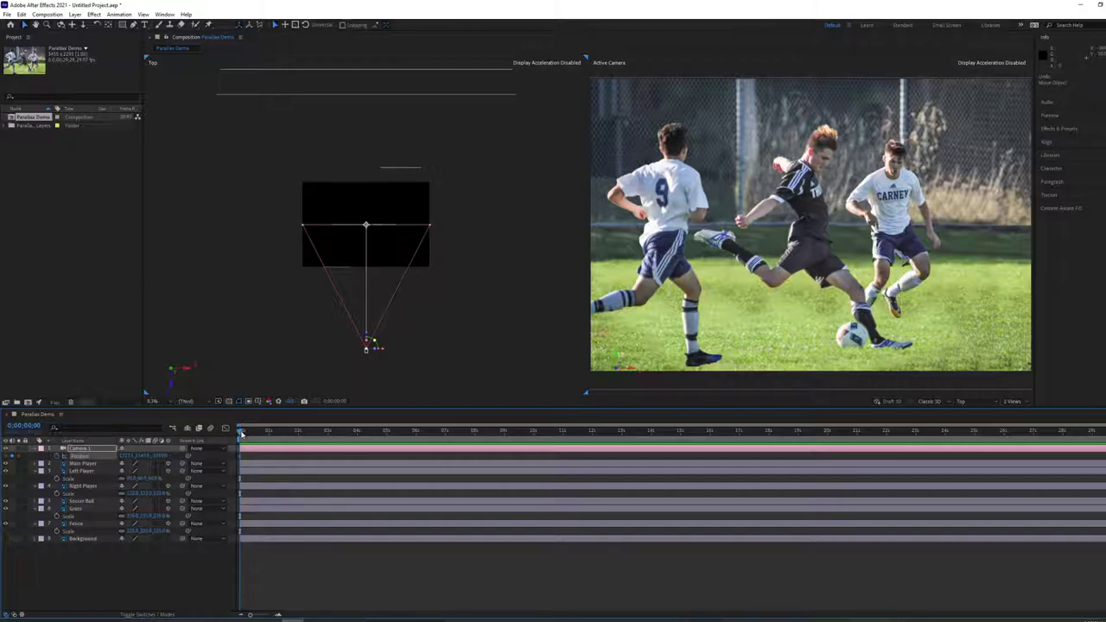
pyautogui.moveTo(241, 462)
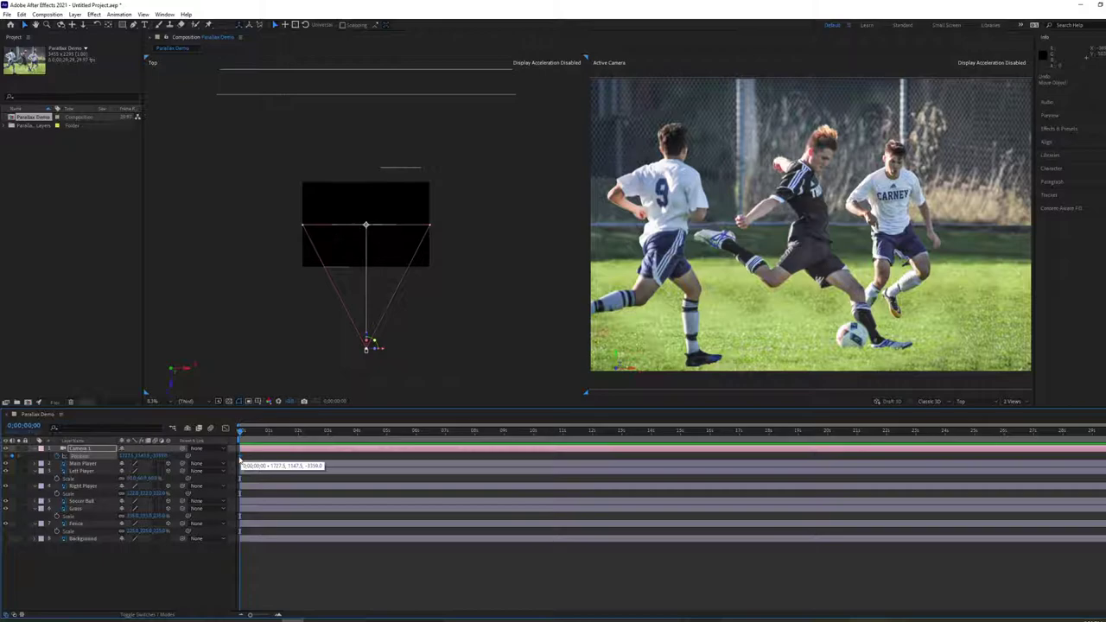
pyautogui.moveTo(242, 430); pyautogui.dragTo(417, 432)
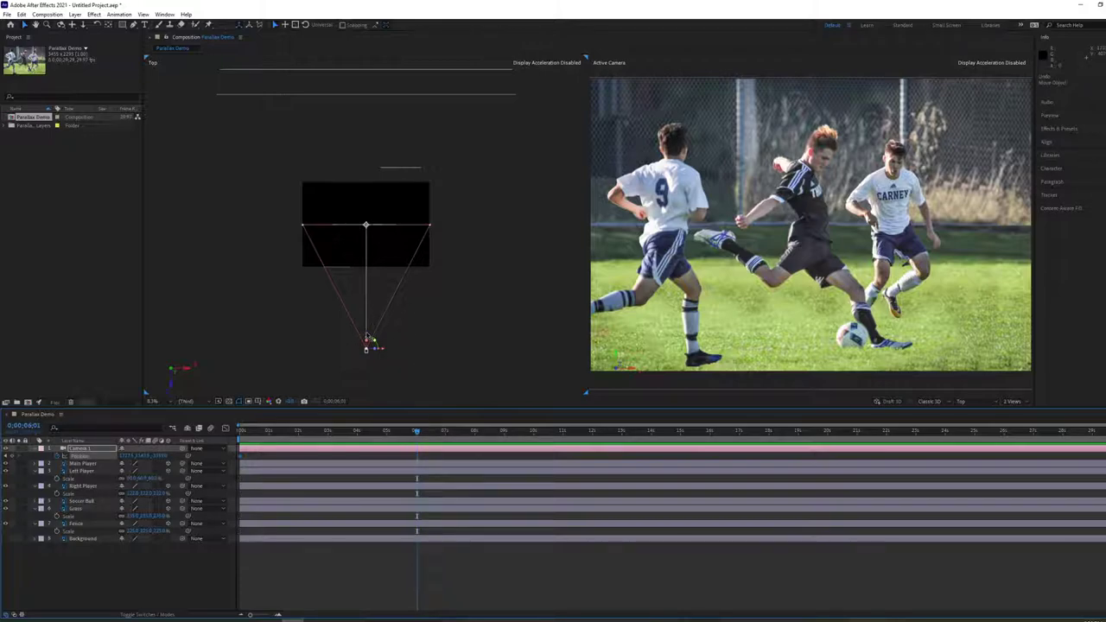
pyautogui.moveTo(367, 339); pyautogui.dragTo(365, 279)
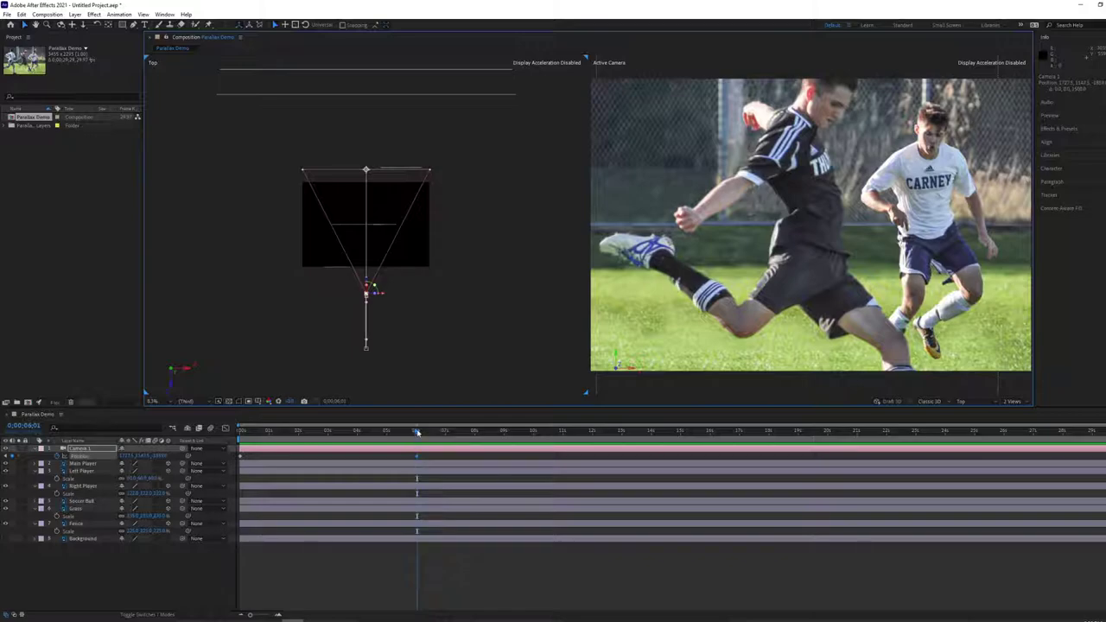
pyautogui.moveTo(417, 431); pyautogui.dragTo(214, 426)
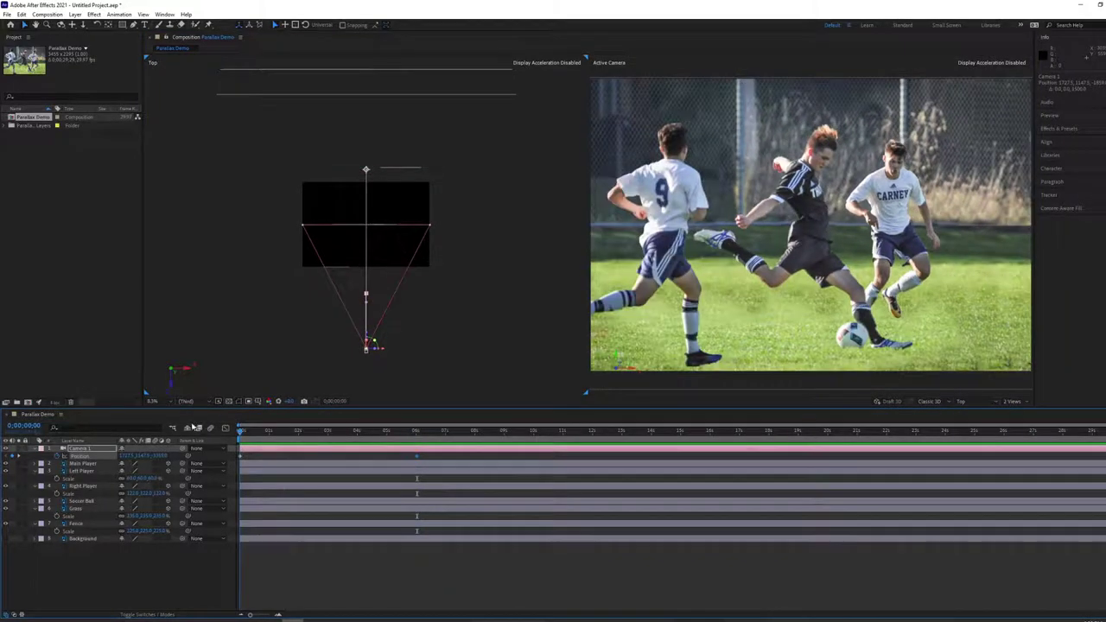
# Step: Shift the end Position keyframe to about 8 s and preview the slower push-in from the start
pyautogui.press('space')
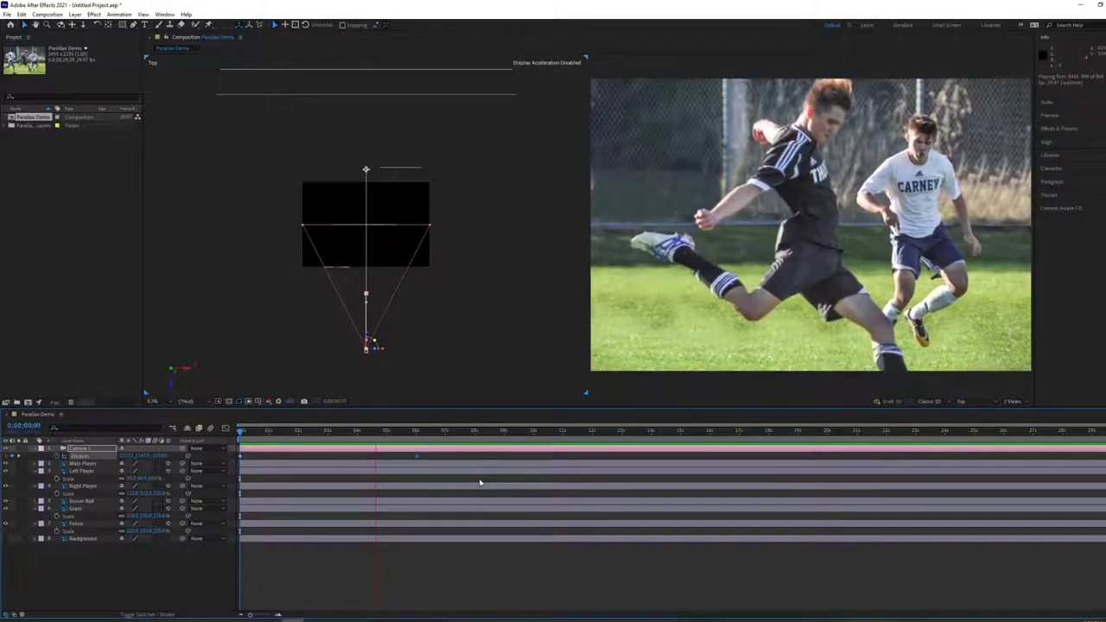
pyautogui.moveTo(419, 457); pyautogui.dragTo(472, 454)
pyautogui.press('Home')
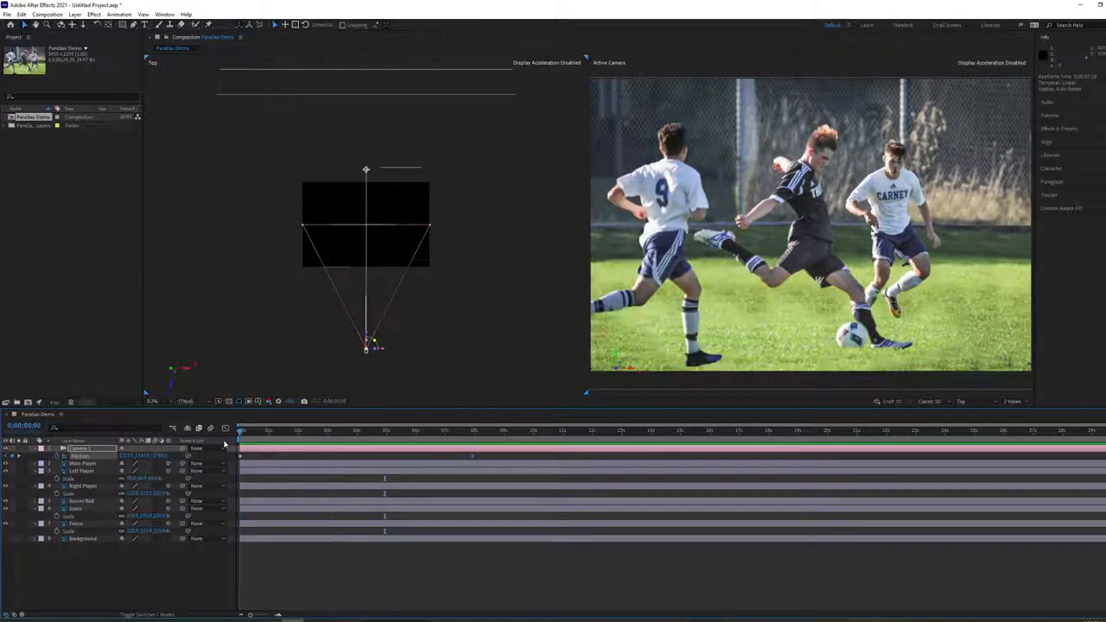
pyautogui.press('space')
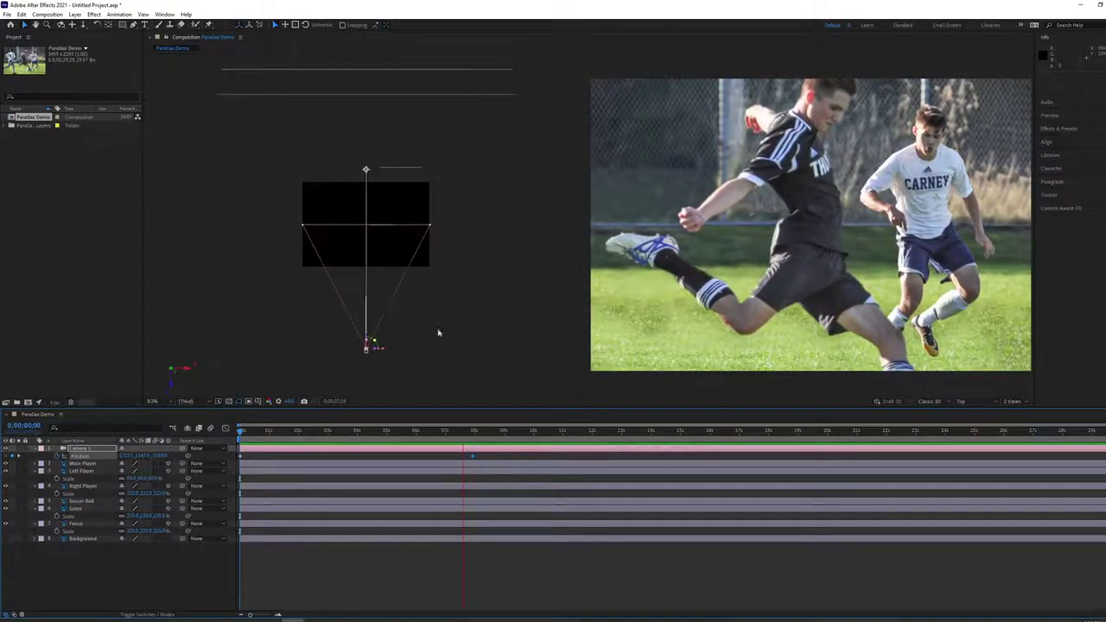
pyautogui.click(465, 437)
pyautogui.press('Home')
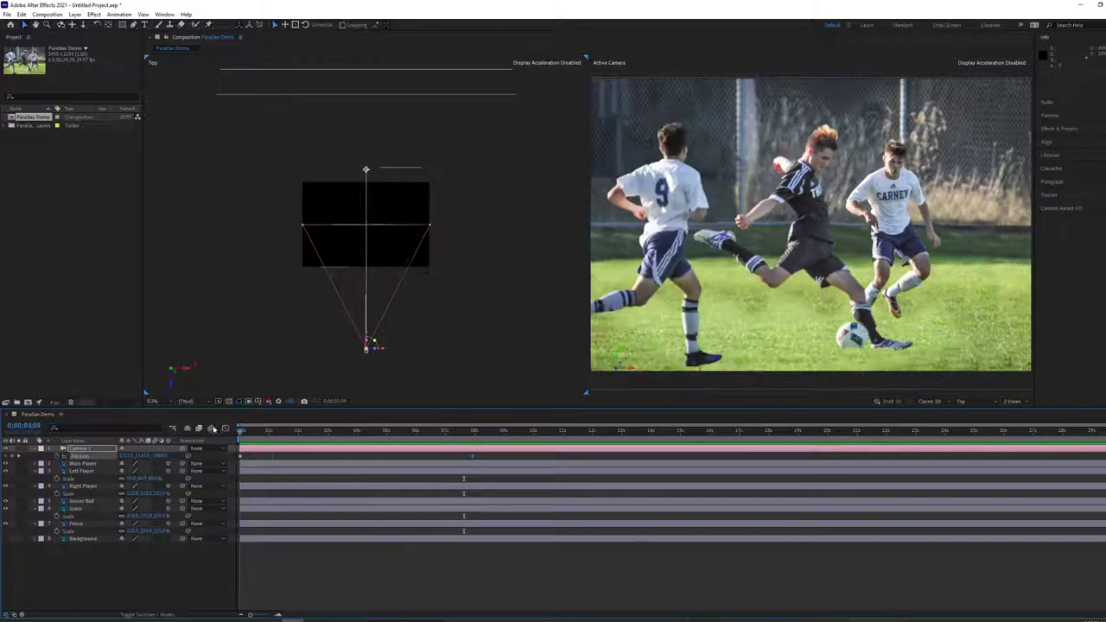